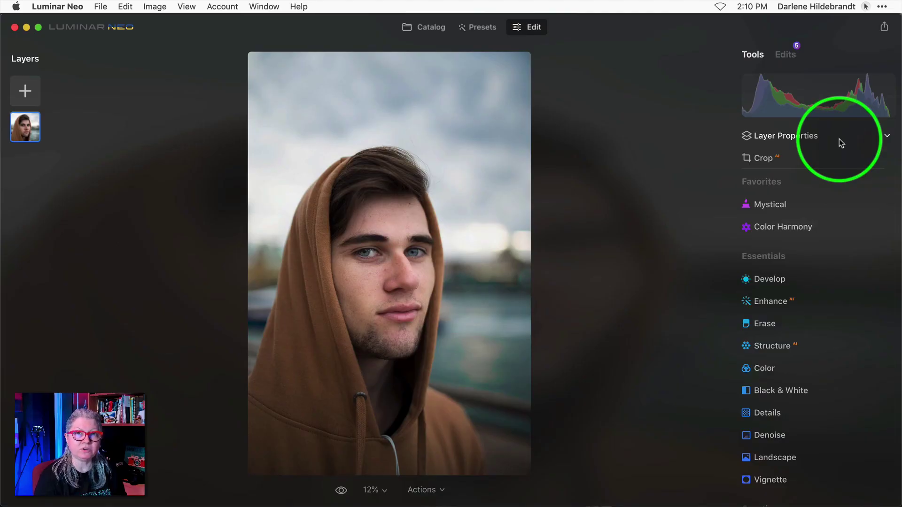
{"action": "left_click", "coordinate": [884, 27]}
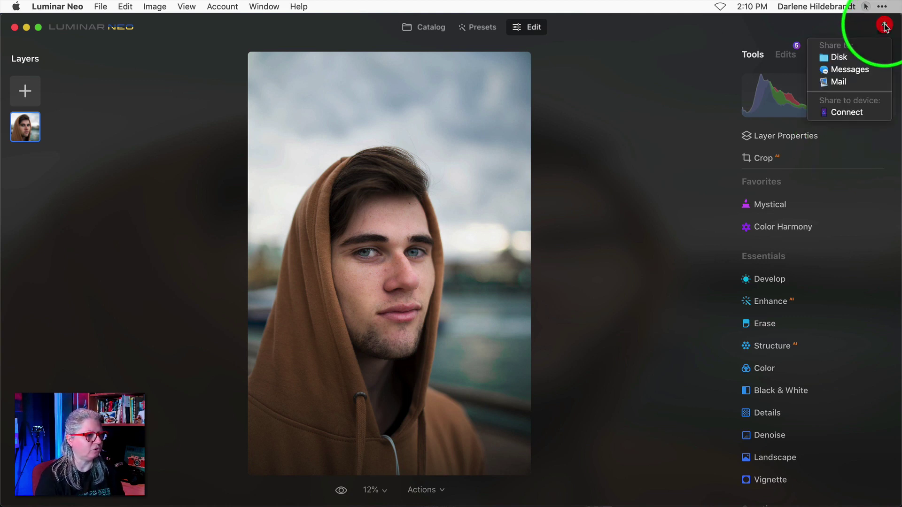
{"action": "left_click", "coordinate": [836, 57]}
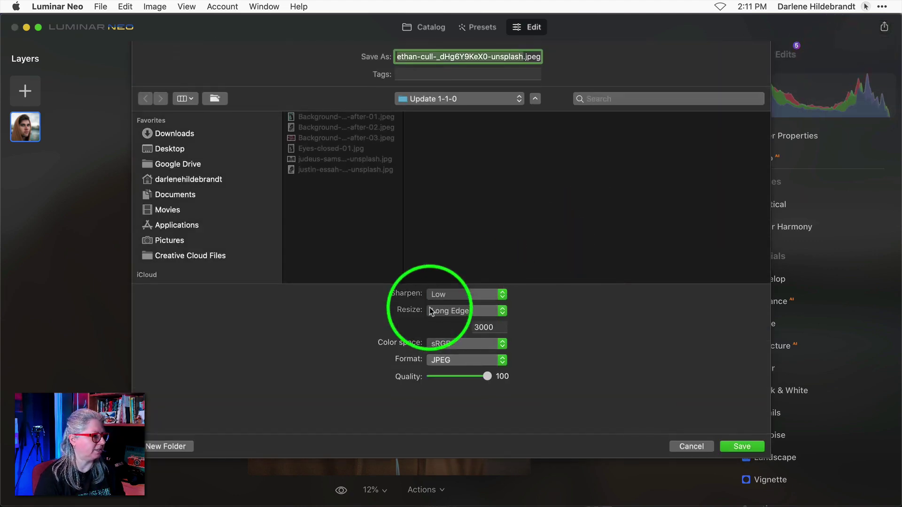
{"action": "left_click", "coordinate": [483, 361]}
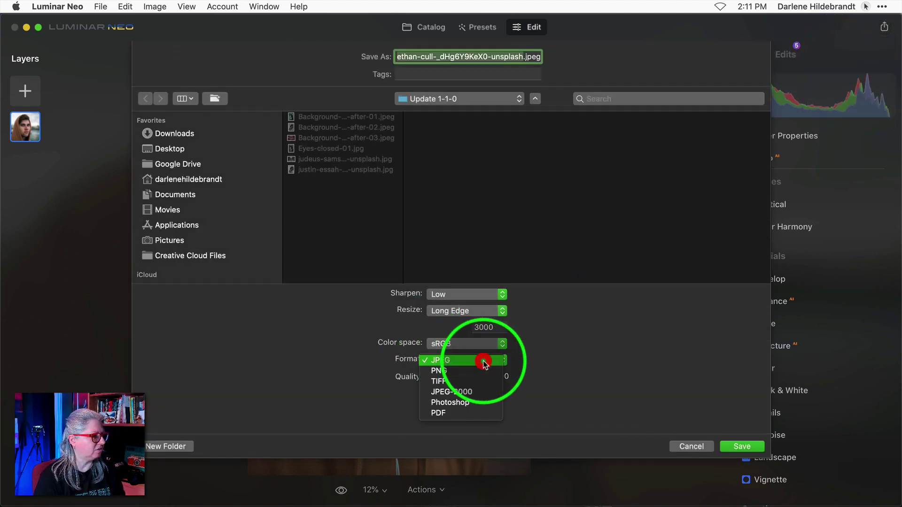
{"action": "left_click", "coordinate": [488, 361]}
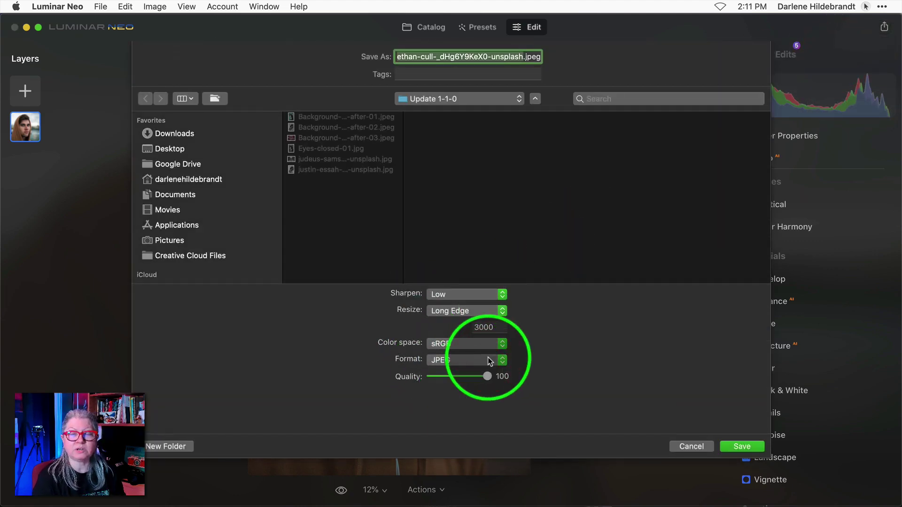
{"action": "left_click", "coordinate": [489, 361]}
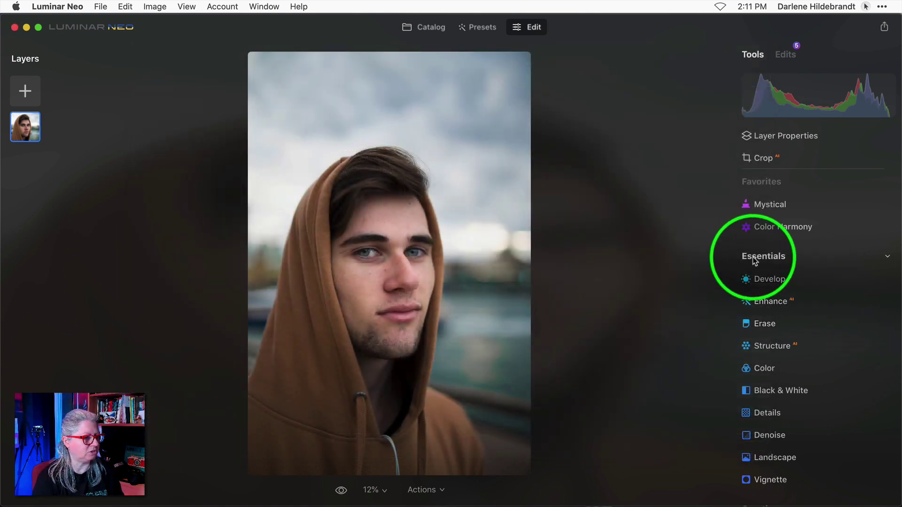
Collapse the Essentials and Creative tool groups, then expand Essentials again.
{"action": "left_click", "coordinate": [887, 258]}
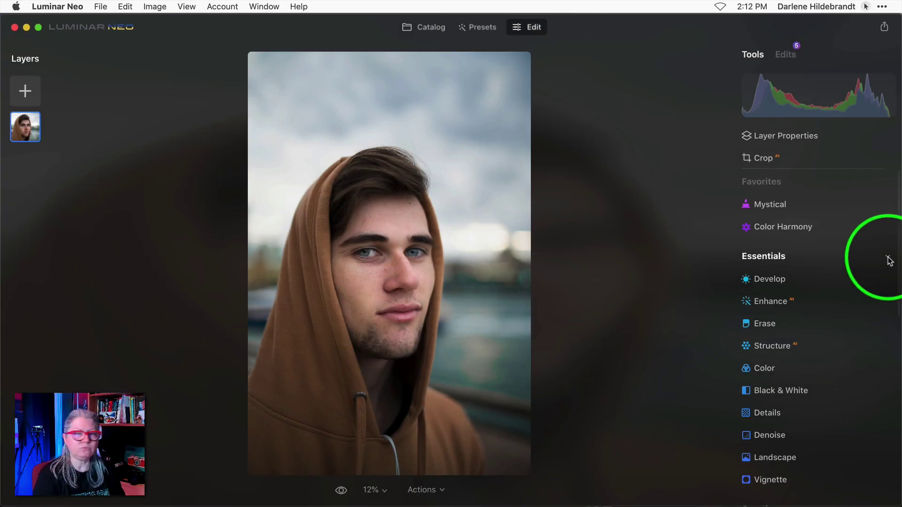
{"action": "left_click", "coordinate": [888, 259]}
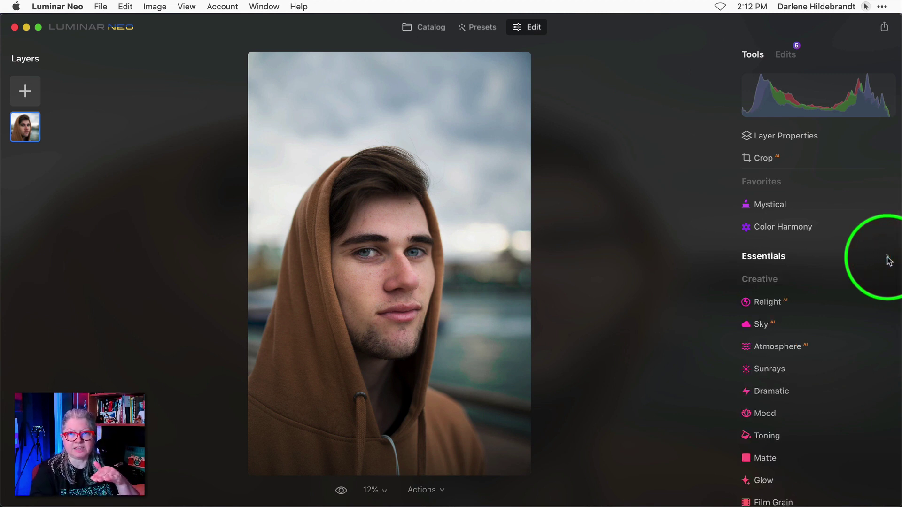
{"action": "left_click", "coordinate": [888, 280]}
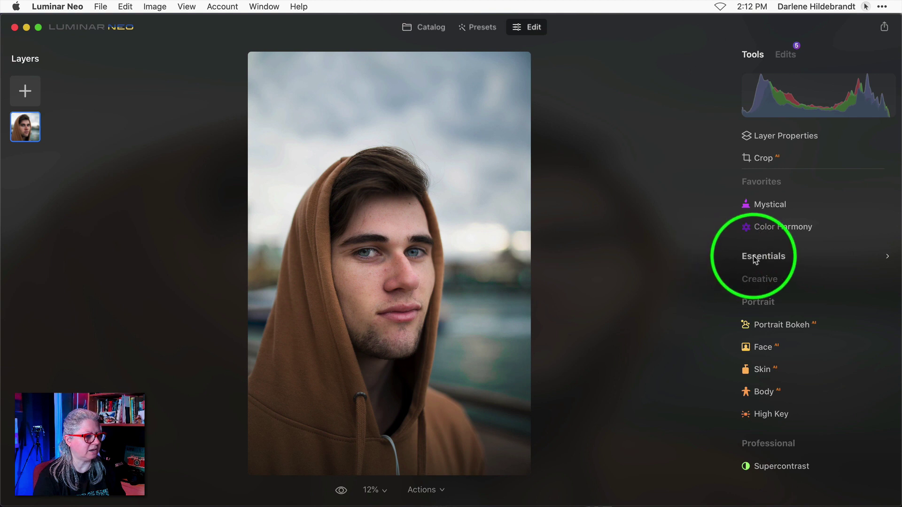
{"action": "left_click", "coordinate": [885, 257]}
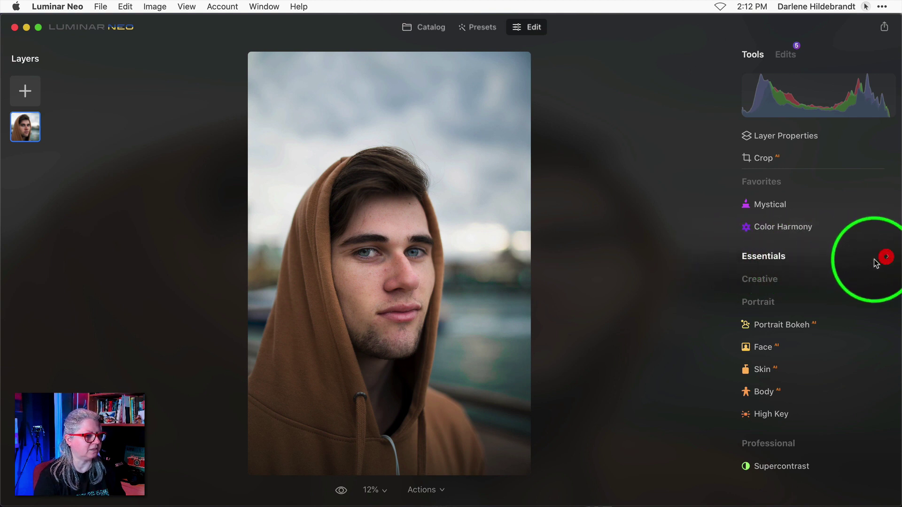
Apply a Horizon Alignment crop to the portrait, then open the Erase tool.
{"action": "left_click", "coordinate": [806, 158]}
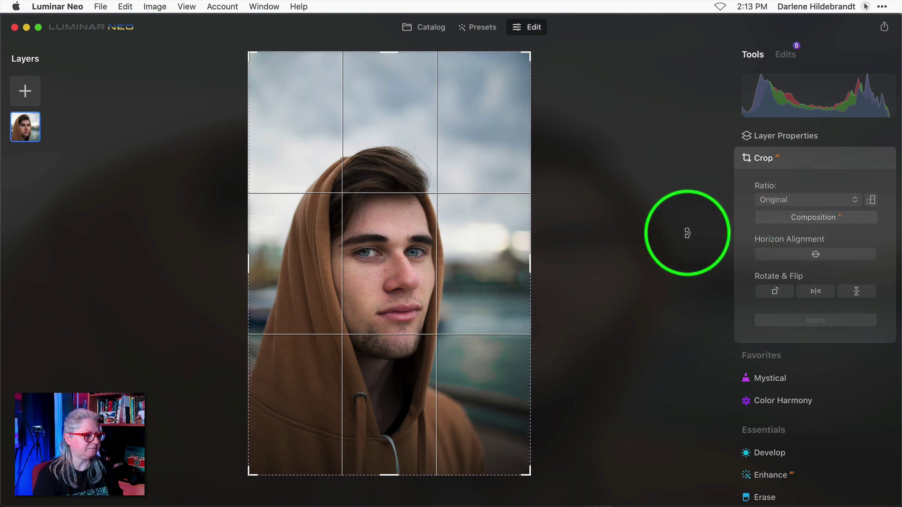
{"action": "left_click", "coordinate": [816, 256]}
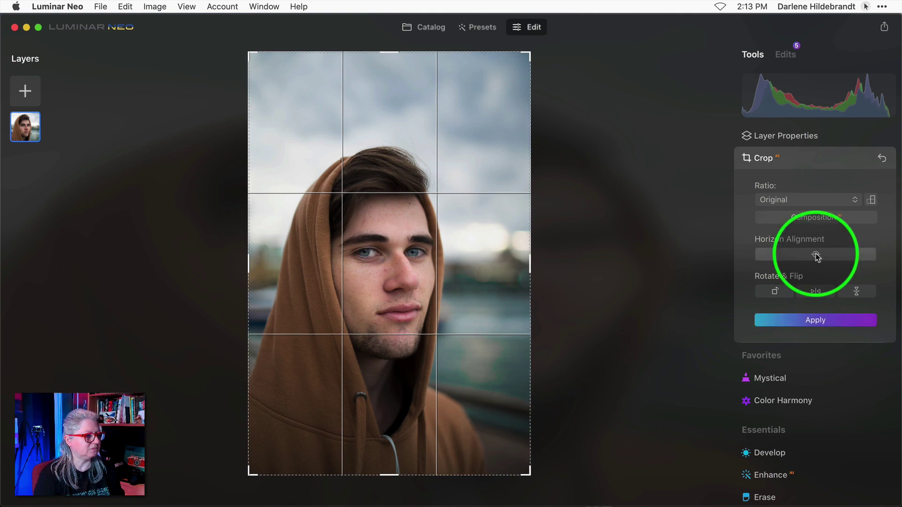
{"action": "left_click", "coordinate": [831, 320]}
{"action": "left_click", "coordinate": [791, 321]}
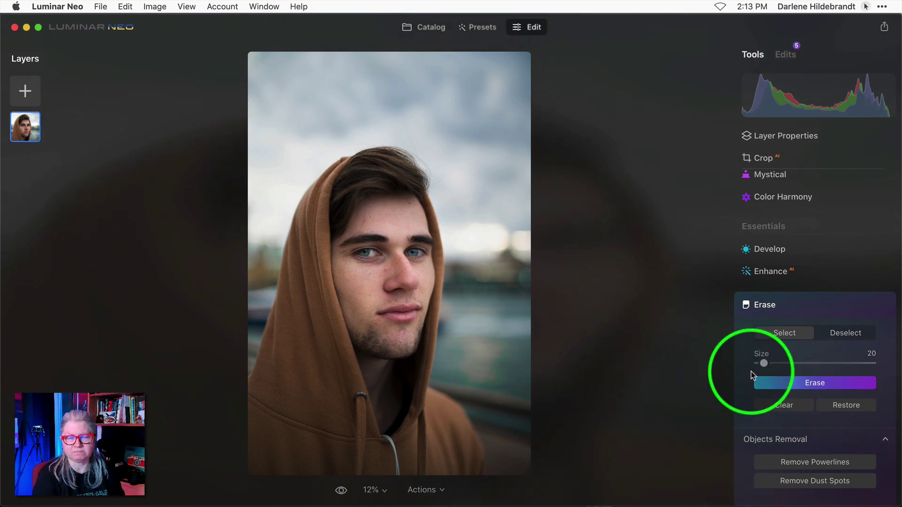
Close the Erase options and scroll the tools list down to the Portrait tools and back.
{"action": "left_click", "coordinate": [799, 306]}
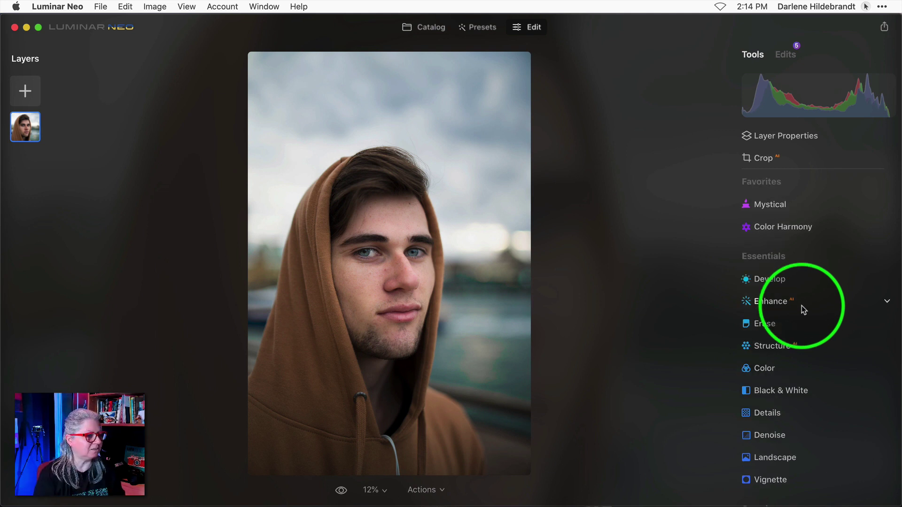
{"action": "scroll", "coordinate": [803, 306], "scroll_direction": "down", "scroll_amount": 3}
{"action": "scroll", "coordinate": [803, 308], "scroll_direction": "down", "scroll_amount": 10}
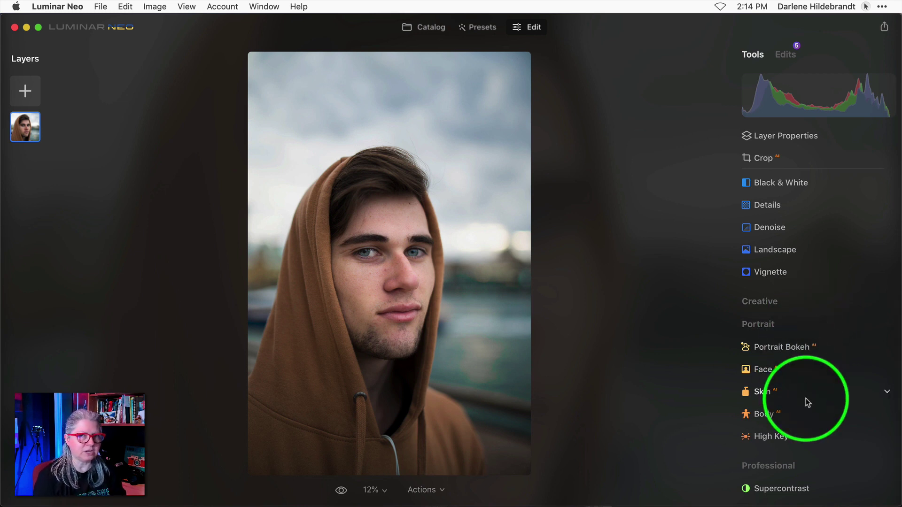
{"action": "scroll", "coordinate": [806, 398], "scroll_direction": "up", "scroll_amount": 14}
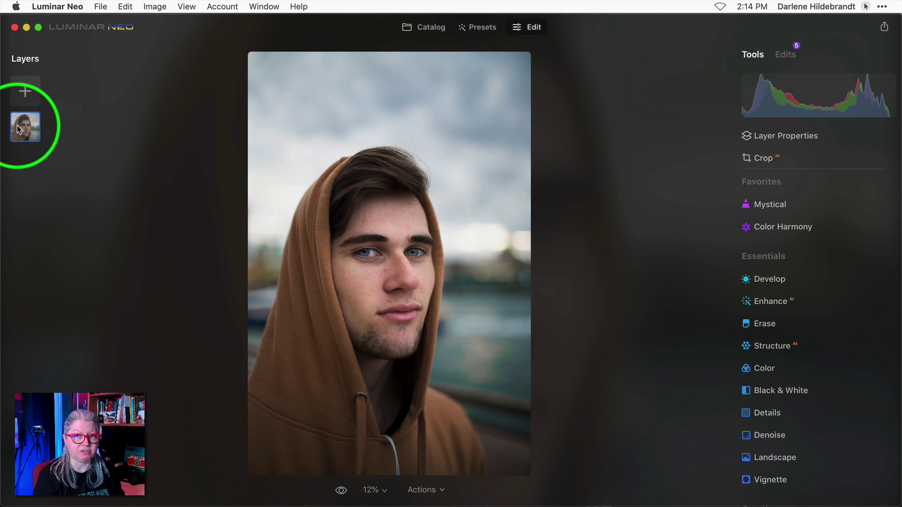
Remove the hooded portrait's background with Masking's Portrait Background, then open the Refinements Brush.
{"action": "left_click", "coordinate": [832, 137]}
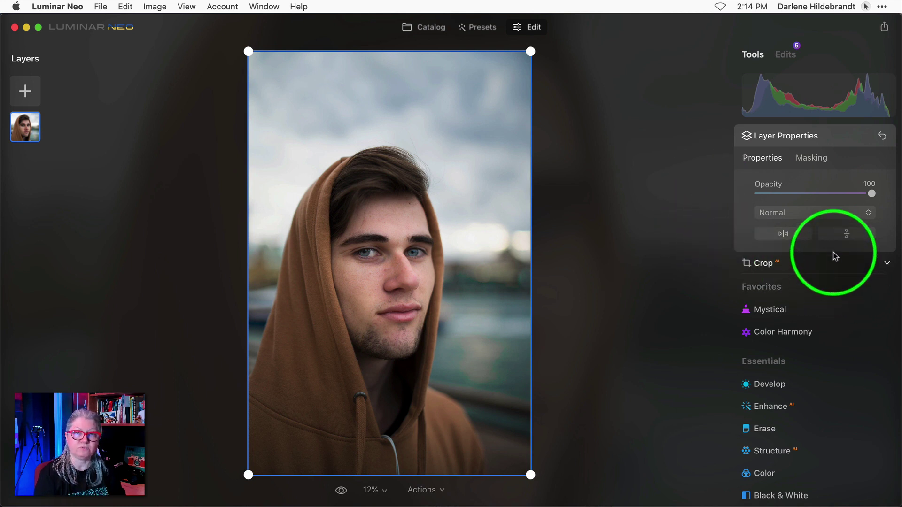
{"action": "left_click", "coordinate": [812, 159]}
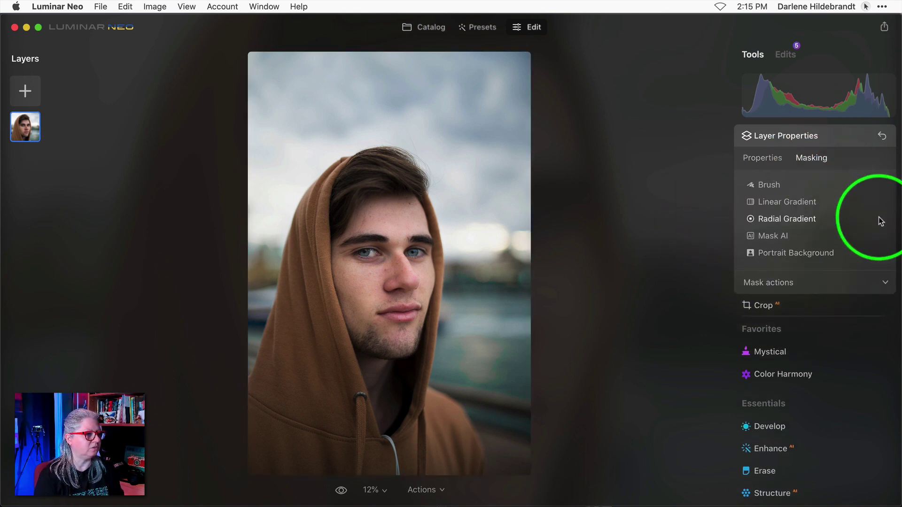
{"action": "left_click", "coordinate": [801, 254]}
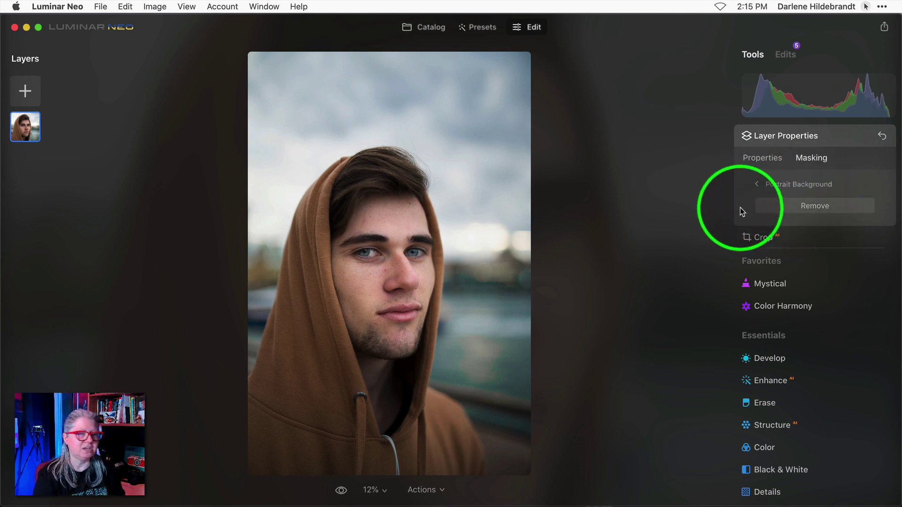
{"action": "left_click", "coordinate": [813, 207]}
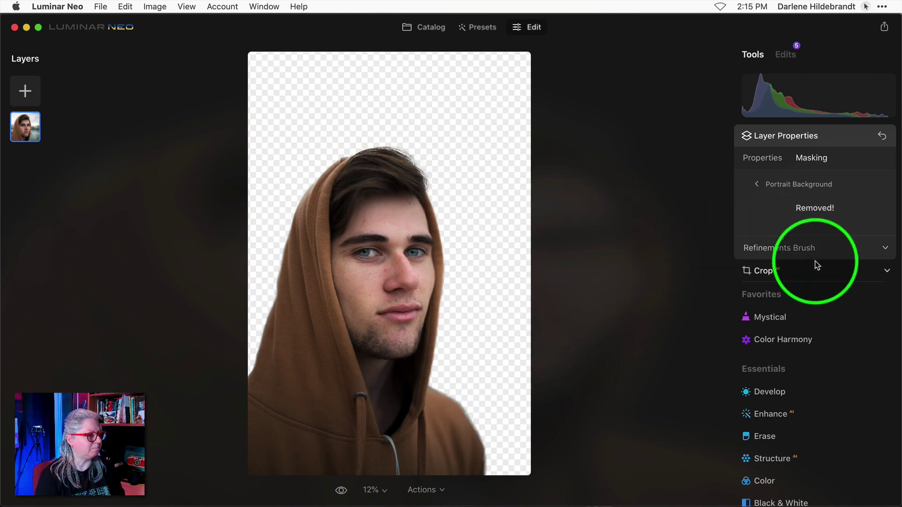
{"action": "left_click", "coordinate": [867, 248]}
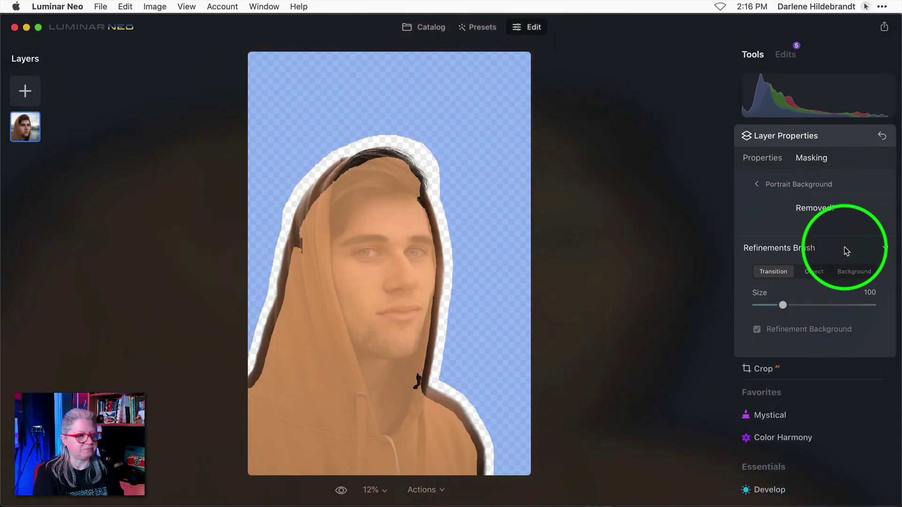
{"action": "left_click", "coordinate": [847, 250]}
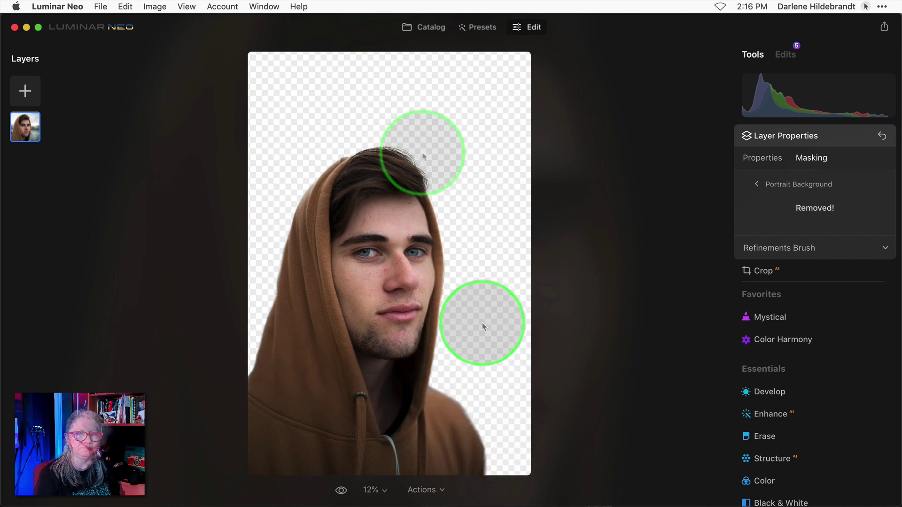
{"action": "scroll", "coordinate": [423, 155], "scroll_direction": "up", "scroll_amount": 3}
{"action": "scroll", "coordinate": [424, 156], "scroll_direction": "up", "scroll_amount": 2}
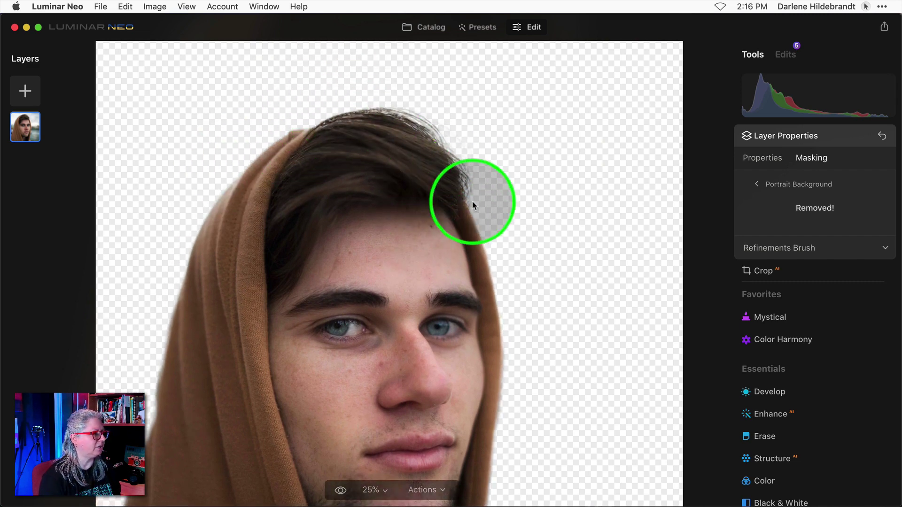
{"action": "scroll", "coordinate": [522, 290], "scroll_direction": "down", "scroll_amount": 3}
{"action": "scroll", "coordinate": [522, 289], "scroll_direction": "down", "scroll_amount": 3}
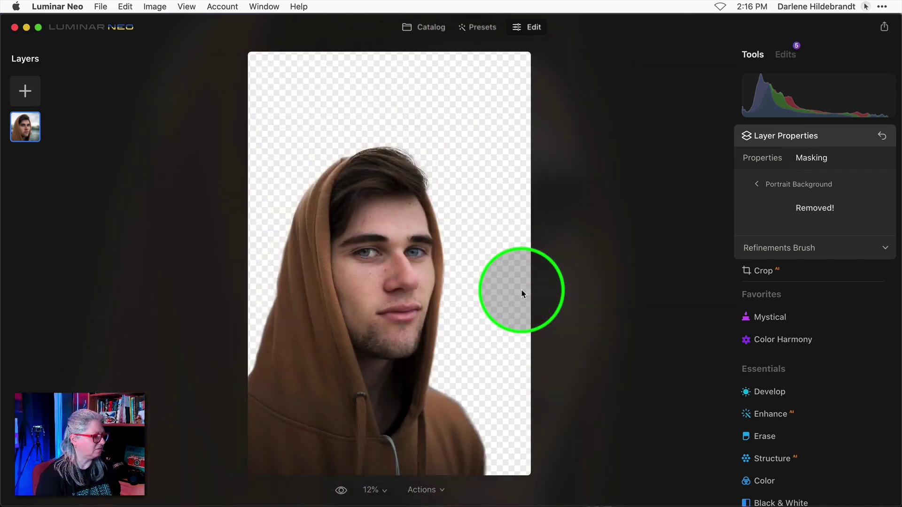
Add the blue texture image from My Images as a new layer over the portrait.
{"action": "left_click", "coordinate": [26, 92]}
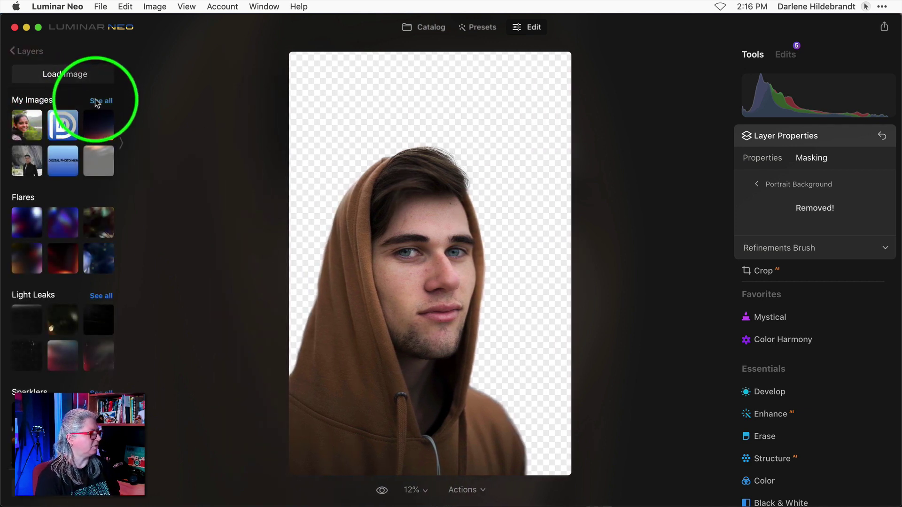
{"action": "left_click", "coordinate": [100, 101]}
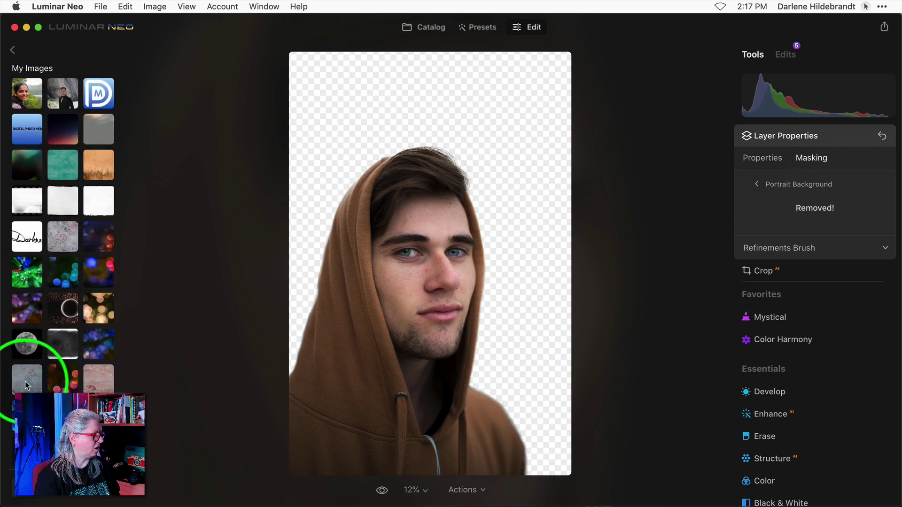
{"action": "left_click", "coordinate": [91, 209]}
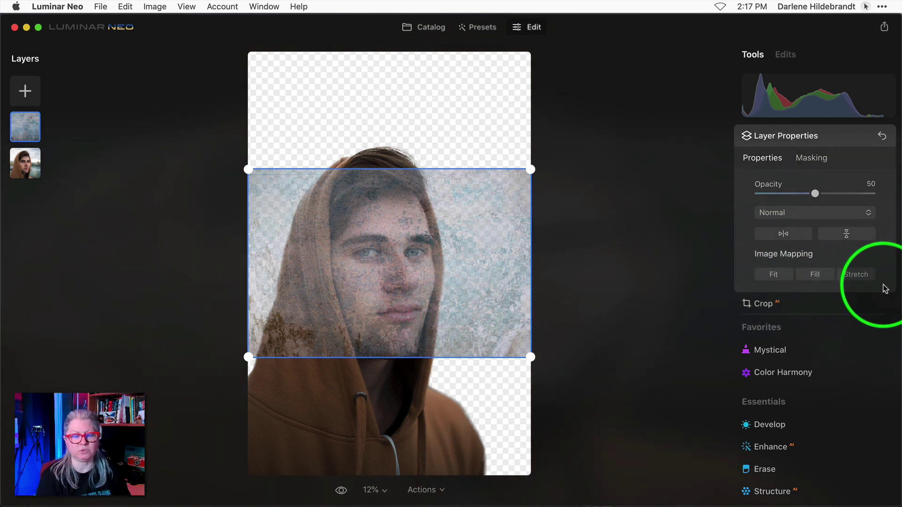
Try the Fill, Stretch and Fit image-mapping modes on the texture layer, ending on Fit.
{"action": "left_click", "coordinate": [774, 275]}
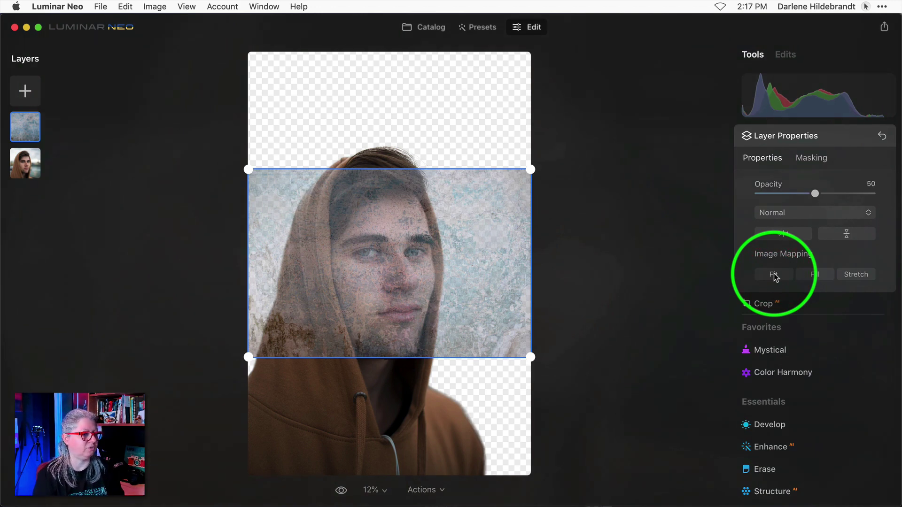
{"action": "left_click", "coordinate": [814, 276]}
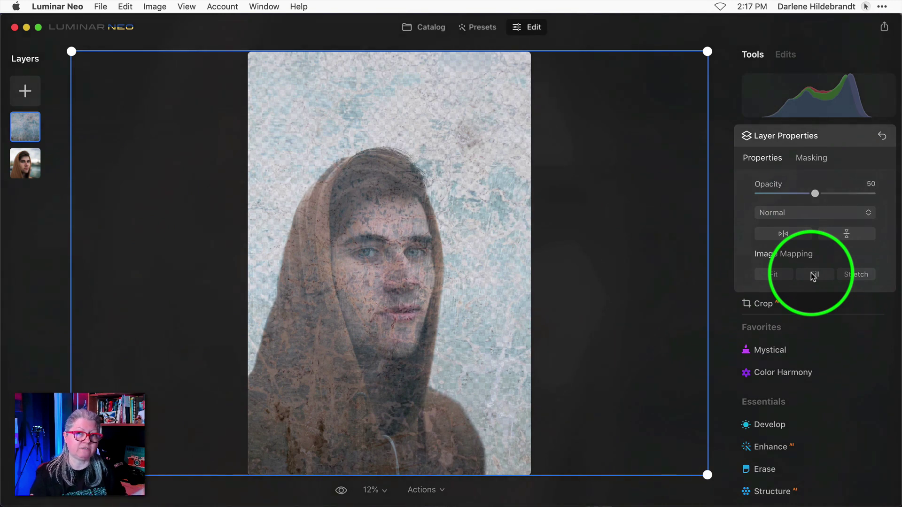
{"action": "left_click", "coordinate": [856, 276]}
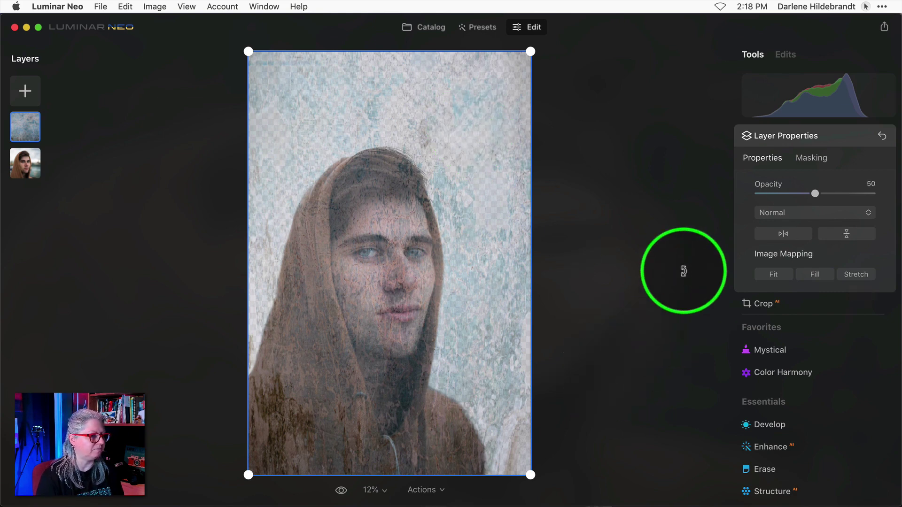
{"action": "left_click", "coordinate": [821, 276]}
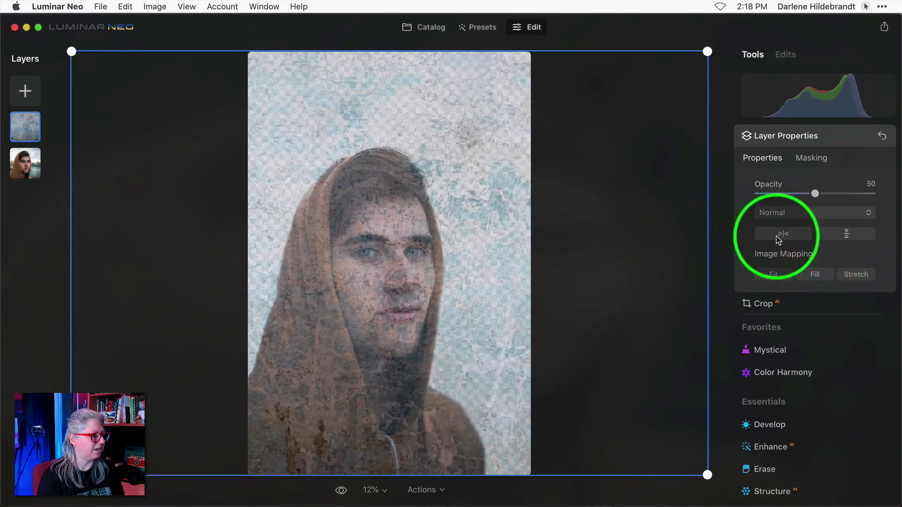
{"action": "left_click", "coordinate": [774, 274]}
Rotate, move and enlarge the texture layer until it covers the whole canvas.
{"action": "left_click_drag", "start_coordinate": [632, 105], "coordinate": [467, 398]}
{"action": "left_click_drag", "start_coordinate": [384, 304], "coordinate": [339, 236]}
{"action": "left_click_drag", "start_coordinate": [438, 335], "coordinate": [565, 477]}
{"action": "left_click_drag", "start_coordinate": [249, 52], "coordinate": [248, 48]}
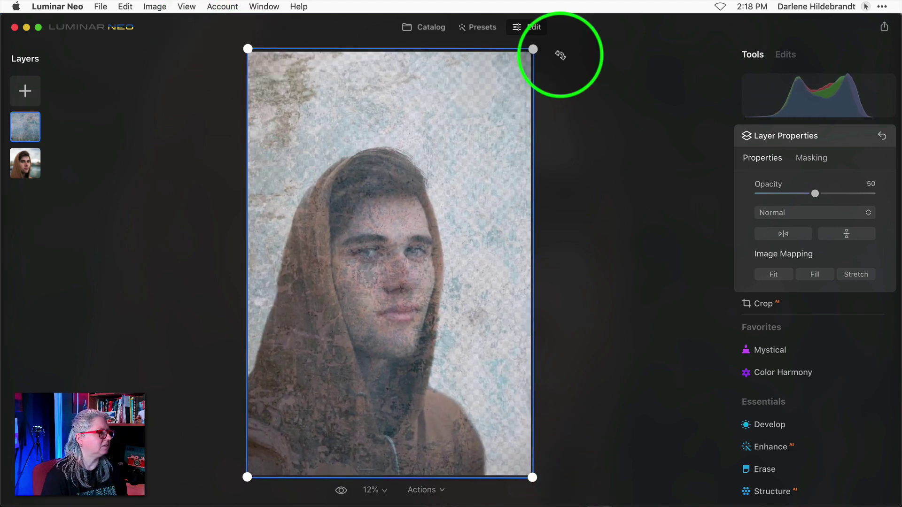
{"action": "left_click_drag", "start_coordinate": [548, 49], "coordinate": [548, 44]}
{"action": "left_click_drag", "start_coordinate": [417, 135], "coordinate": [416, 135]}
{"action": "left_click_drag", "start_coordinate": [477, 134], "coordinate": [664, 245]}
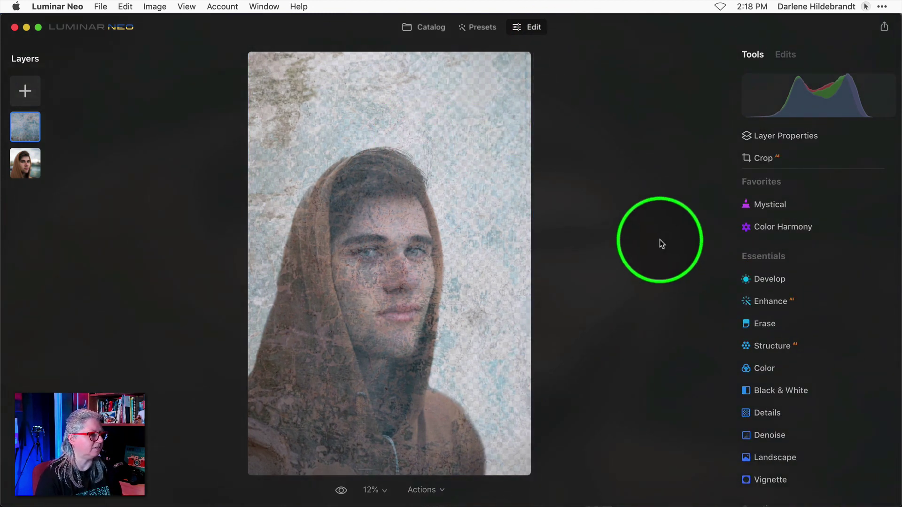
Set the texture layer's opacity to 100, briefly resetting it to 50 along the way.
{"action": "left_click", "coordinate": [790, 138]}
{"action": "left_click_drag", "start_coordinate": [814, 194], "coordinate": [893, 198]}
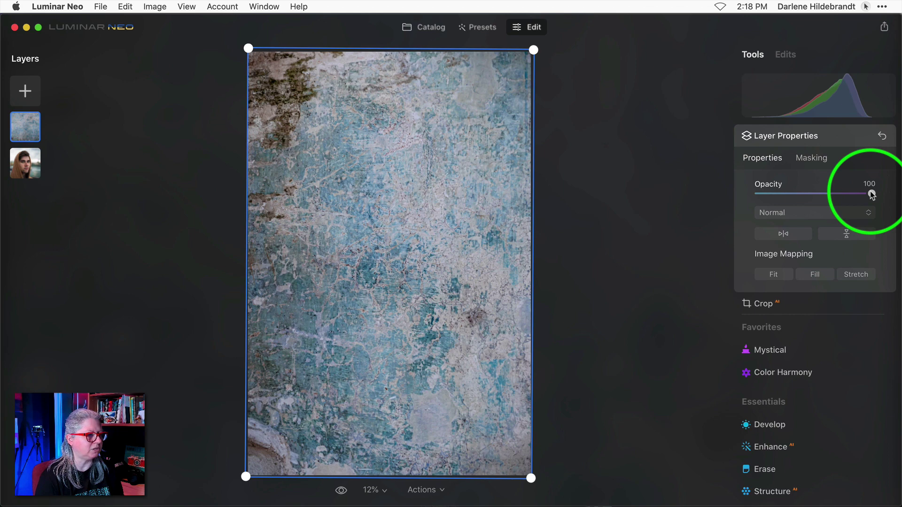
{"action": "double_click", "coordinate": [872, 195]}
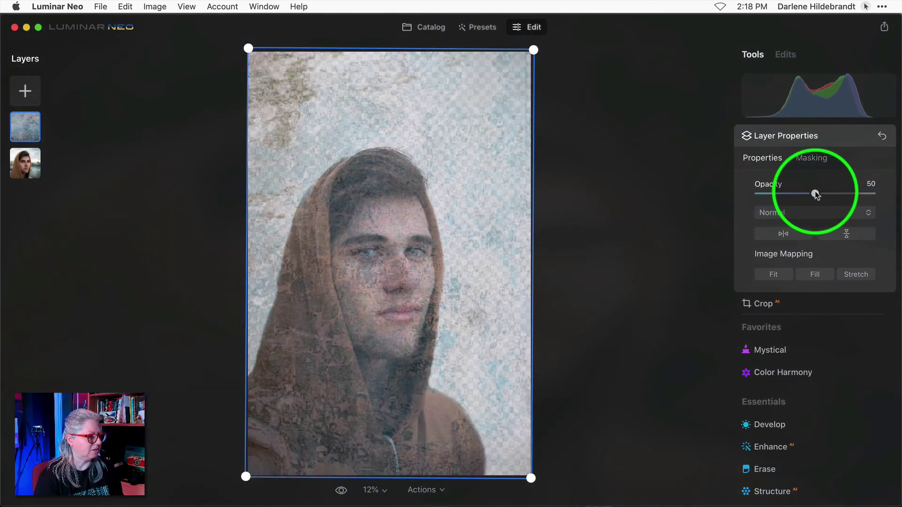
{"action": "left_click_drag", "start_coordinate": [816, 195], "coordinate": [888, 193]}
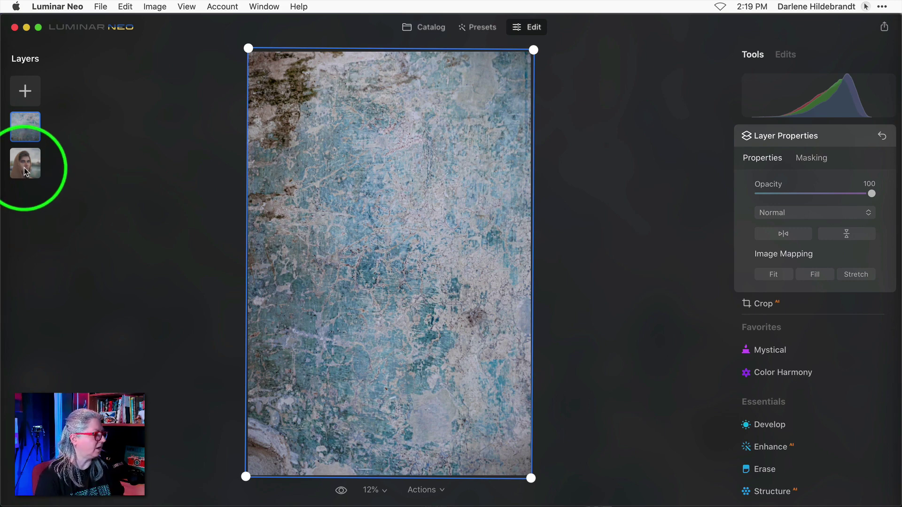
Drag the portrait layer above the texture layer in the Layers panel, then deselect.
{"action": "mouse_move", "coordinate": [26, 172]}
{"action": "left_mouse_down"}
{"action": "mouse_move", "coordinate": [42, 155]}
{"action": "mouse_move", "coordinate": [27, 173]}
{"action": "left_mouse_up"}
{"action": "left_click_drag", "start_coordinate": [60, 277], "coordinate": [52, 176]}
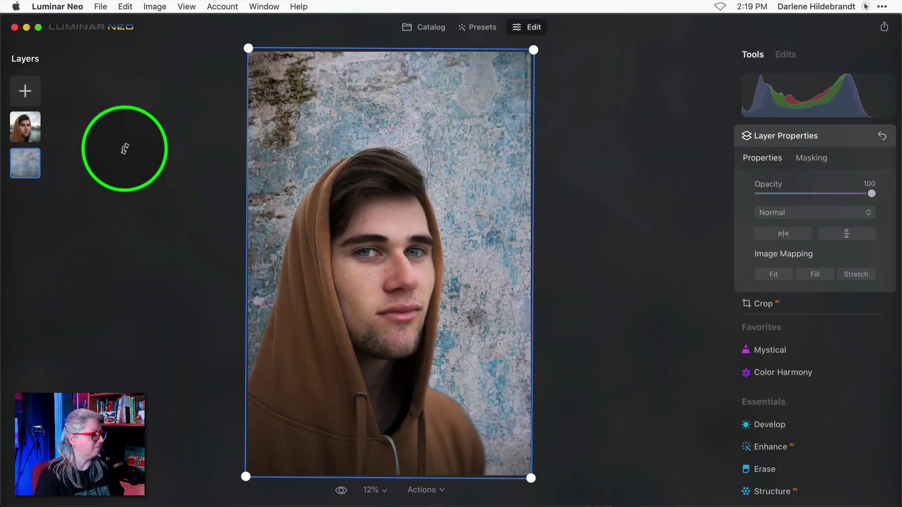
{"action": "left_click", "coordinate": [407, 132]}
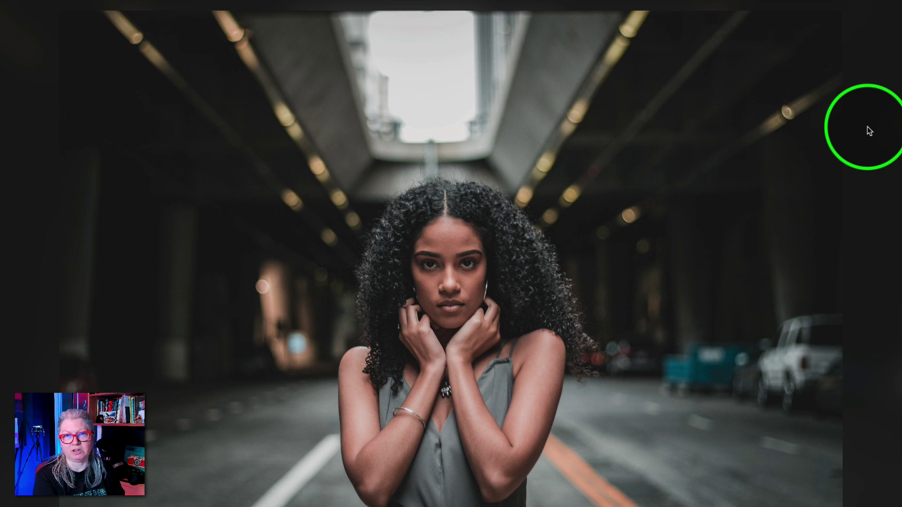
Switch to the sunglasses composite, toggle before/after, and bring up the texture layer's context menu.
{"action": "key", "text": "Right"}
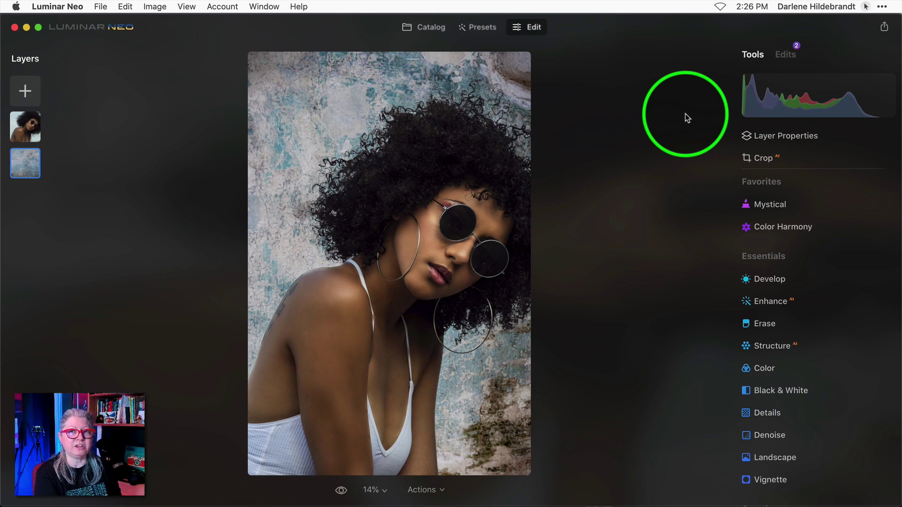
{"action": "key", "text": "backslash"}
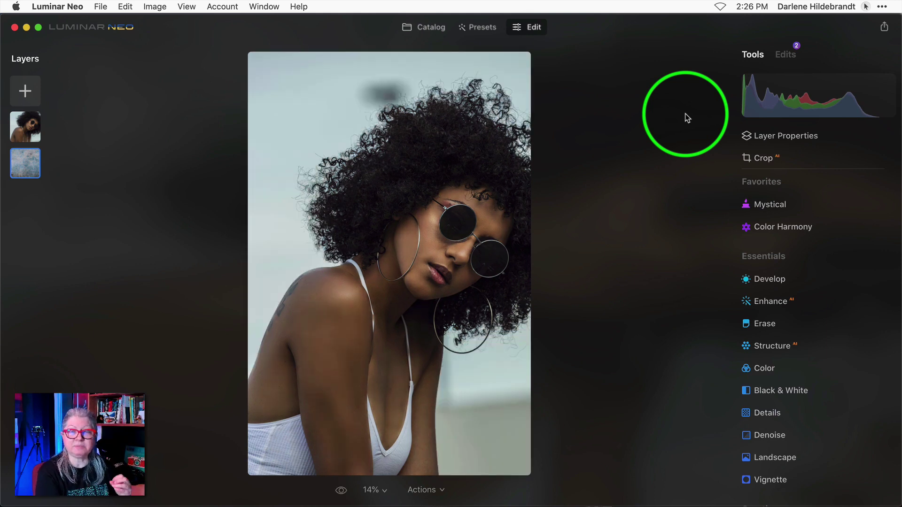
{"action": "key", "text": "backslash"}
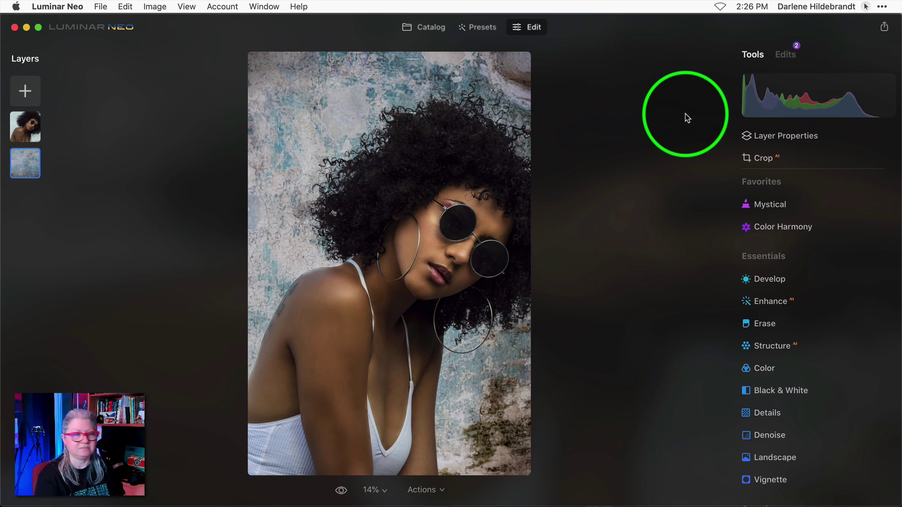
{"action": "right_click", "coordinate": [25, 164]}
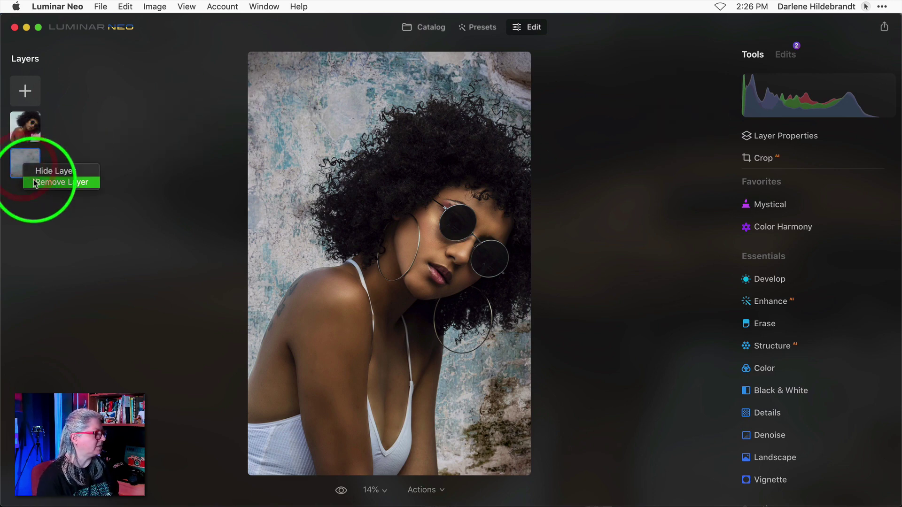
Delete the texture layer, fill the portrait's mask, and open Portrait Background.
{"action": "left_click", "coordinate": [55, 182]}
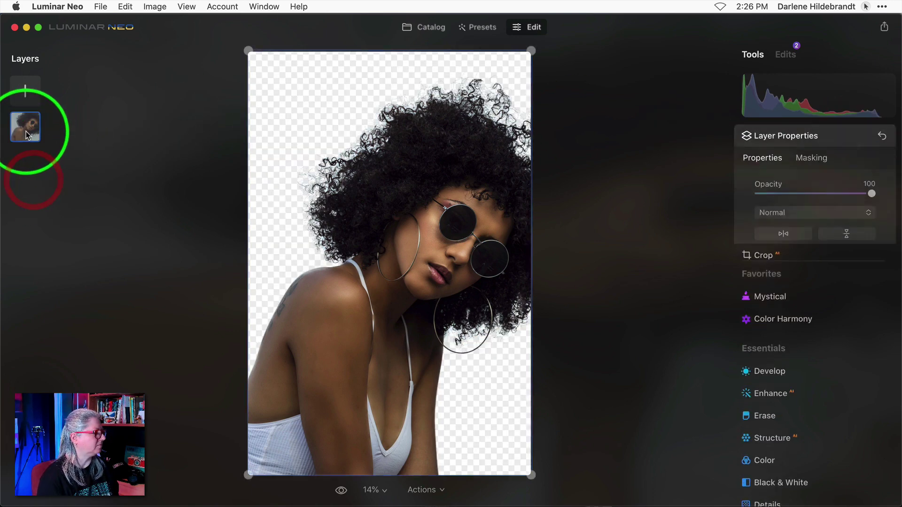
{"action": "left_click", "coordinate": [829, 158]}
{"action": "left_click", "coordinate": [790, 282]}
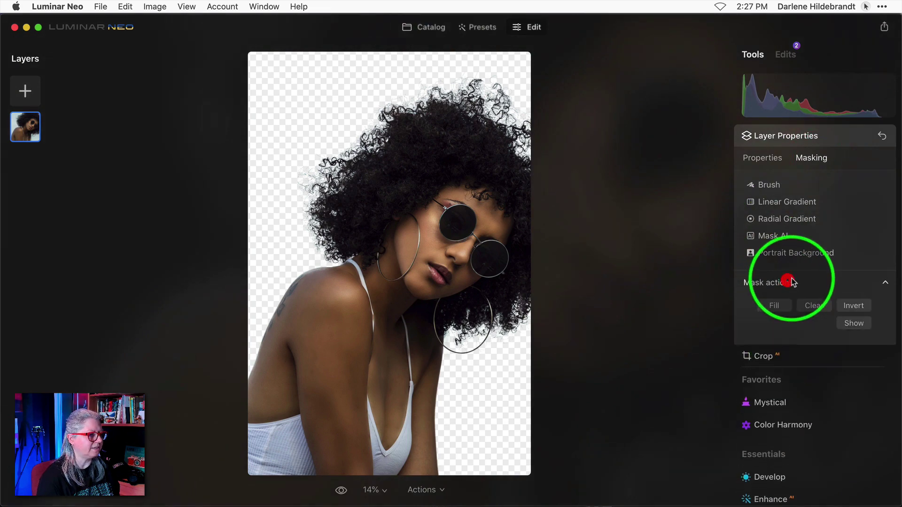
{"action": "left_click", "coordinate": [776, 307]}
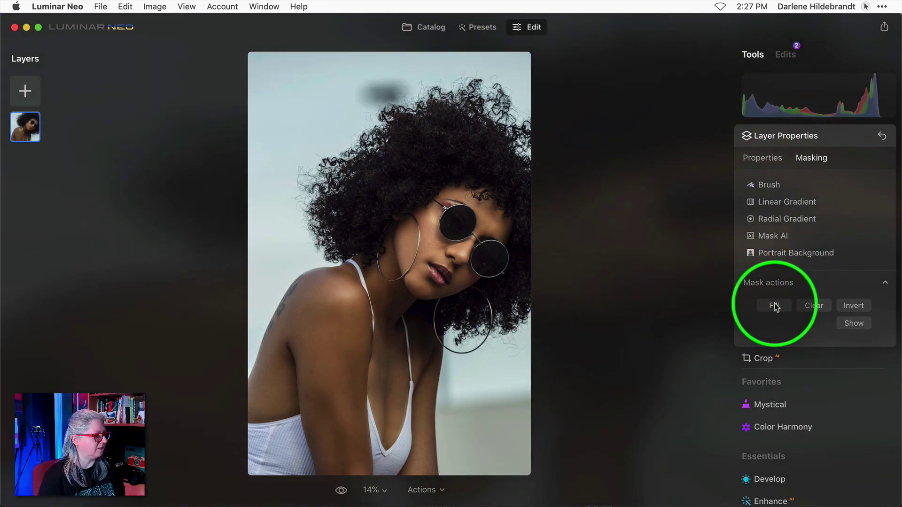
{"action": "left_click", "coordinate": [802, 254]}
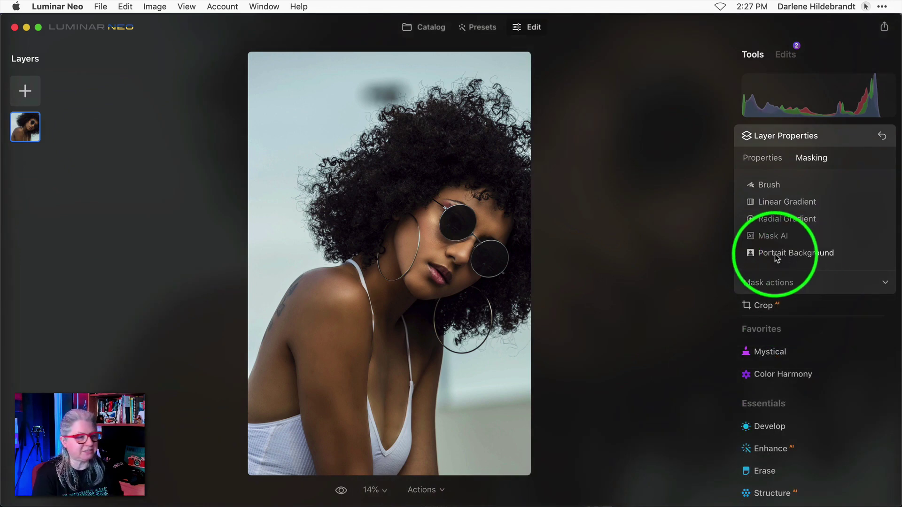
{"action": "left_click", "coordinate": [806, 255]}
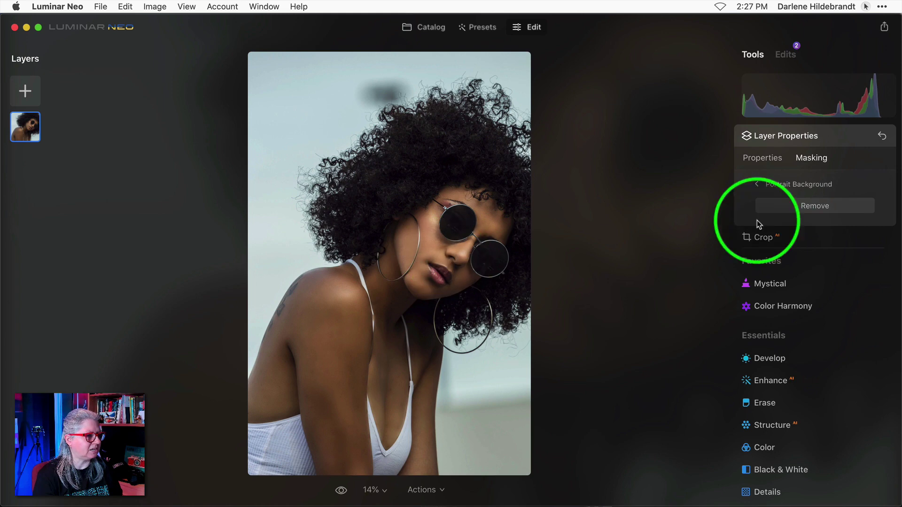
Remove the woman's background, inspect the hair edges at 50% zoom, and open the Refinements Brush.
{"action": "left_click", "coordinate": [810, 208]}
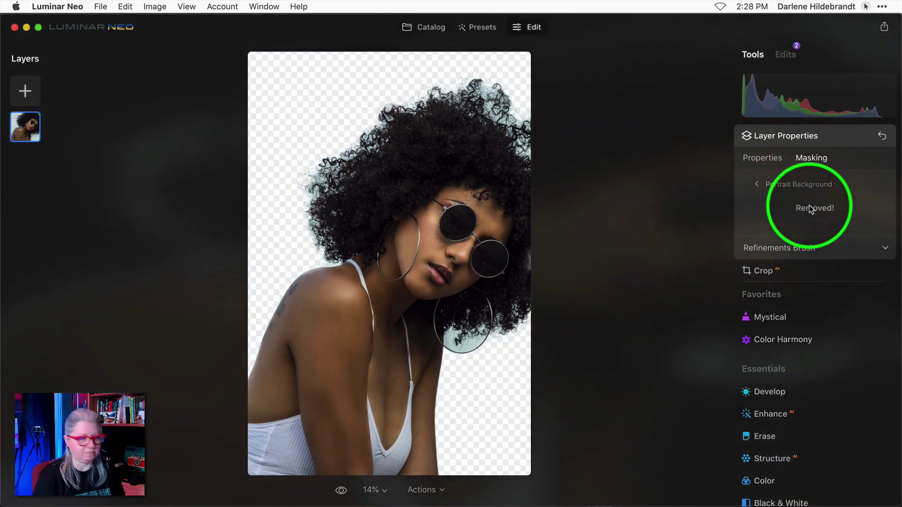
{"action": "key", "text": "super+equal"}
{"action": "key", "text": "super+equal"}
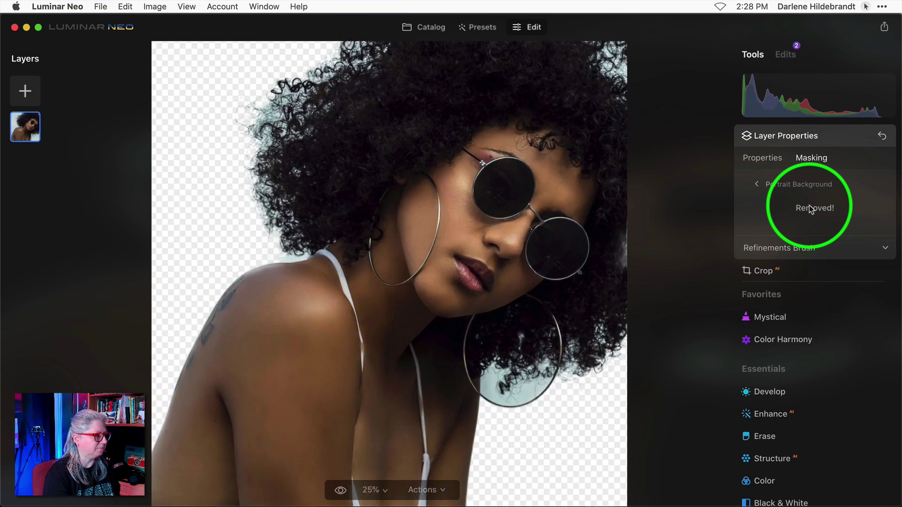
{"action": "scroll", "coordinate": [546, 158], "scroll_direction": "down", "scroll_amount": 5}
{"action": "scroll", "coordinate": [545, 159], "scroll_direction": "right", "scroll_amount": 3}
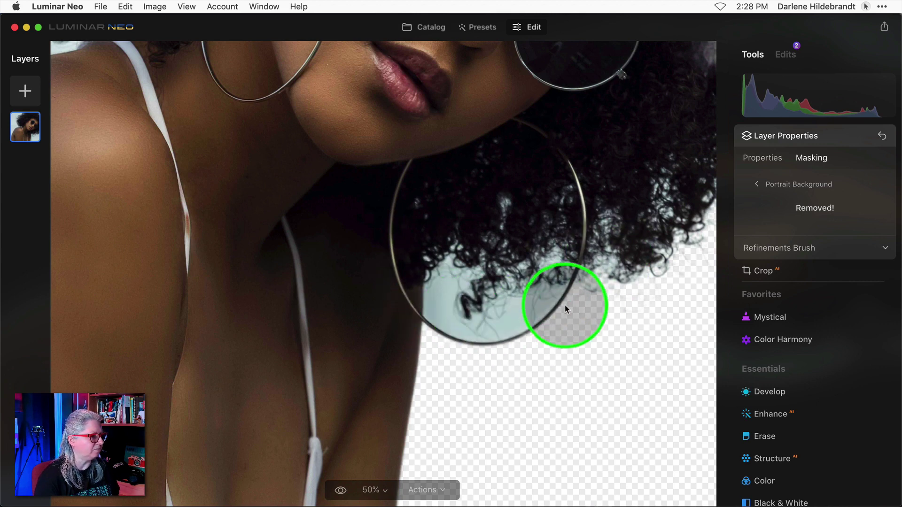
{"action": "scroll", "coordinate": [563, 303], "scroll_direction": "up", "scroll_amount": 5}
{"action": "mouse_move", "coordinate": [705, 282]}
{"action": "left_mouse_down"}
{"action": "mouse_move", "coordinate": [712, 238]}
{"action": "mouse_move", "coordinate": [709, 309]}
{"action": "mouse_move", "coordinate": [708, 213]}
{"action": "mouse_move", "coordinate": [707, 319]}
{"action": "mouse_move", "coordinate": [710, 281]}
{"action": "left_mouse_up"}
{"action": "scroll", "coordinate": [703, 269], "scroll_direction": "up", "scroll_amount": 7}
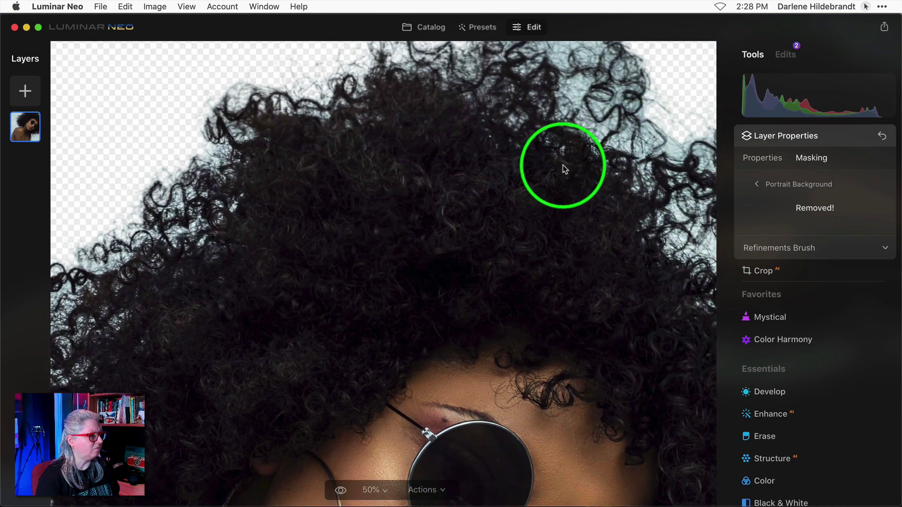
{"action": "scroll", "coordinate": [562, 165], "scroll_direction": "up", "scroll_amount": 5}
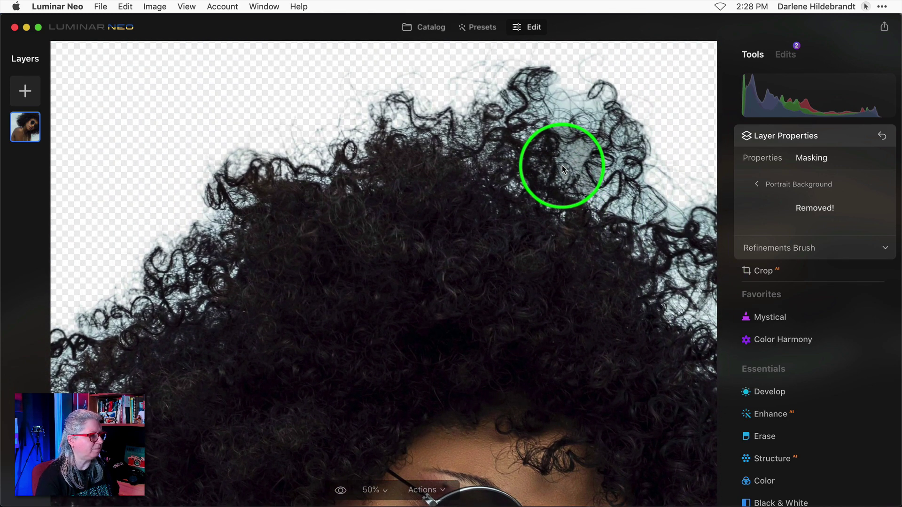
{"action": "scroll", "coordinate": [562, 166], "scroll_direction": "down", "scroll_amount": 1}
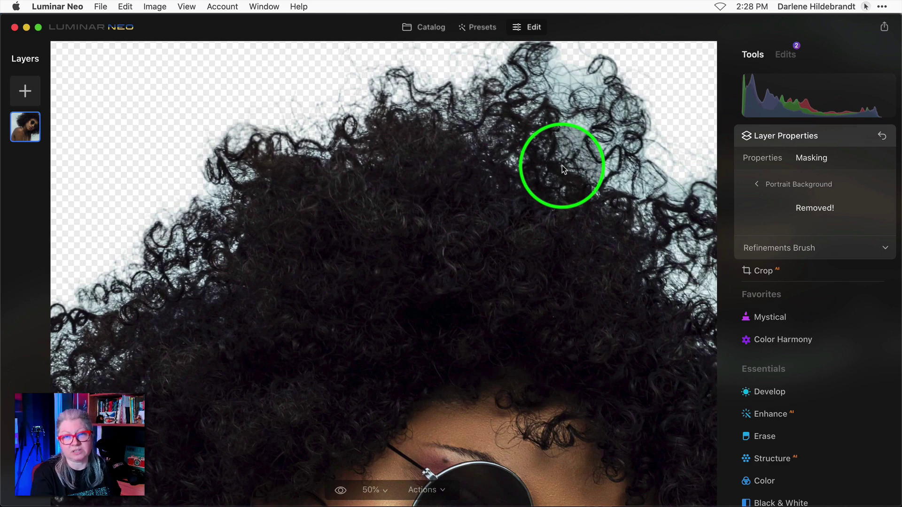
{"action": "scroll", "coordinate": [562, 165], "scroll_direction": "down", "scroll_amount": 12}
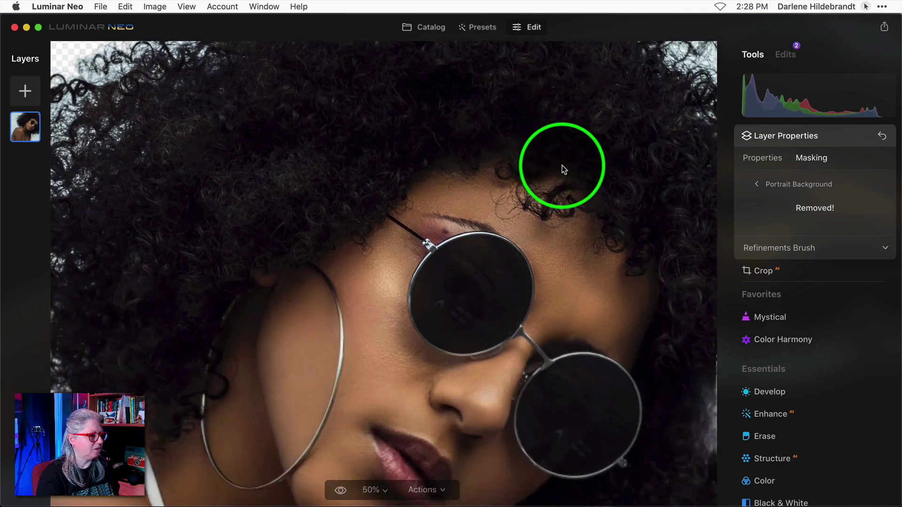
{"action": "scroll", "coordinate": [562, 166], "scroll_direction": "down", "scroll_amount": 6}
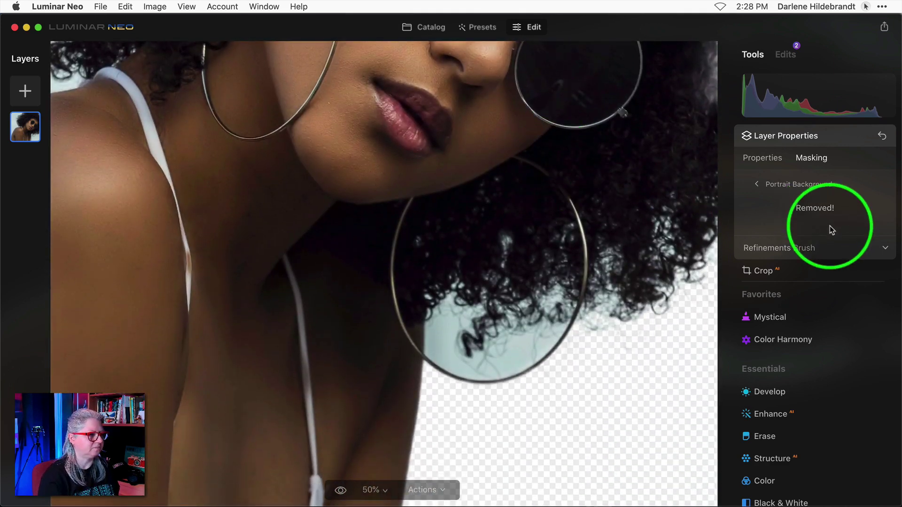
{"action": "left_click", "coordinate": [856, 251]}
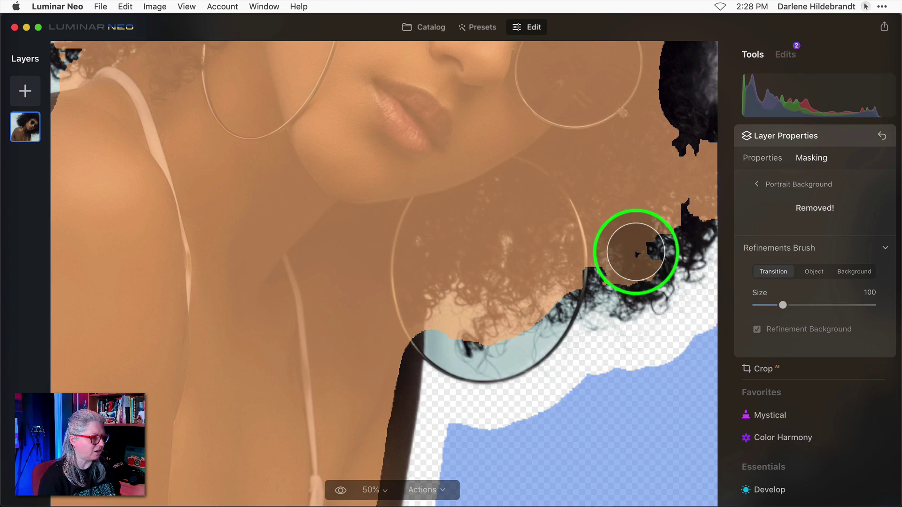
Zoom the canvas to 25% and set the Refinements Brush to Object mode.
{"action": "key", "text": "super+0"}
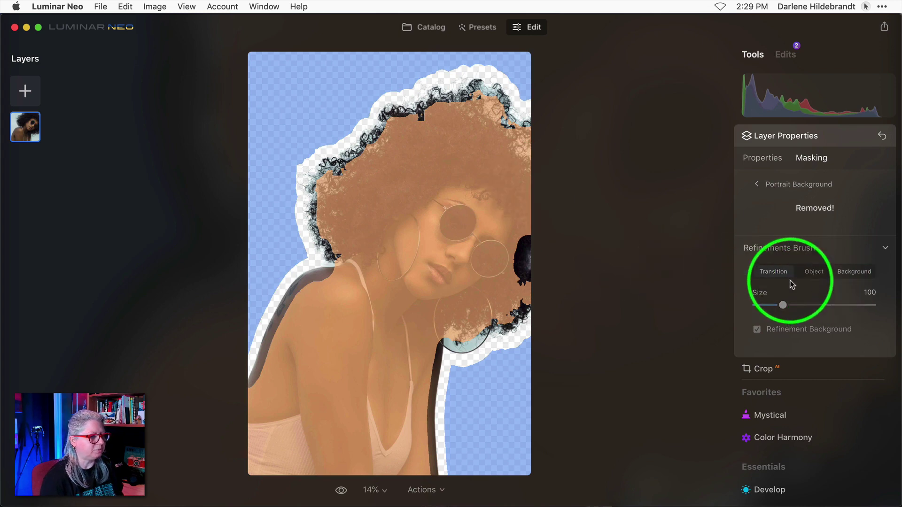
{"action": "key", "text": "super+equal"}
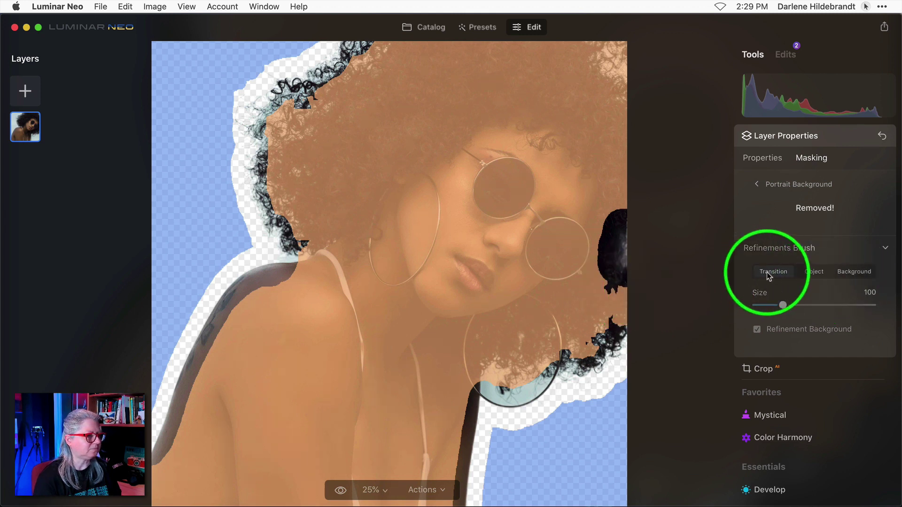
{"action": "left_click", "coordinate": [813, 273]}
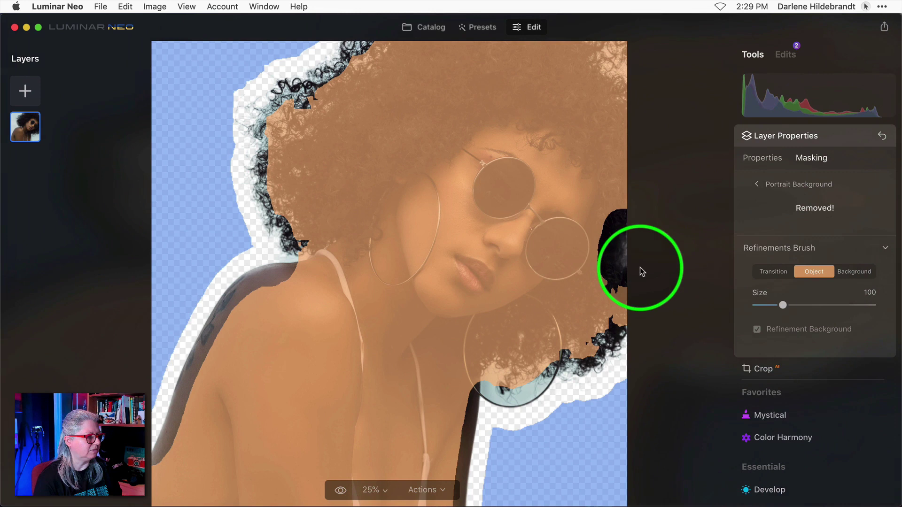
Paint the dark right-edge hair patch into the subject, then preview the cut-out and restore the mask.
{"action": "left_click_drag", "start_coordinate": [610, 193], "coordinate": [616, 278]}
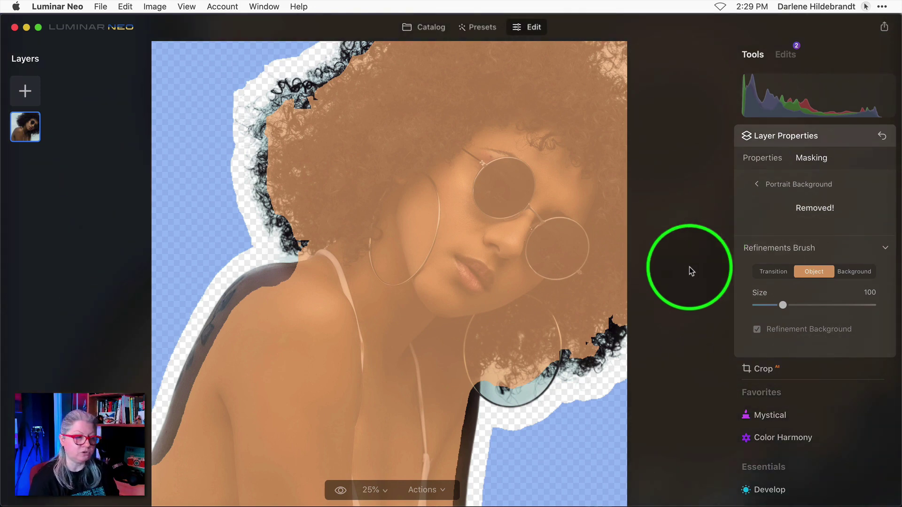
{"action": "left_click", "coordinate": [773, 249]}
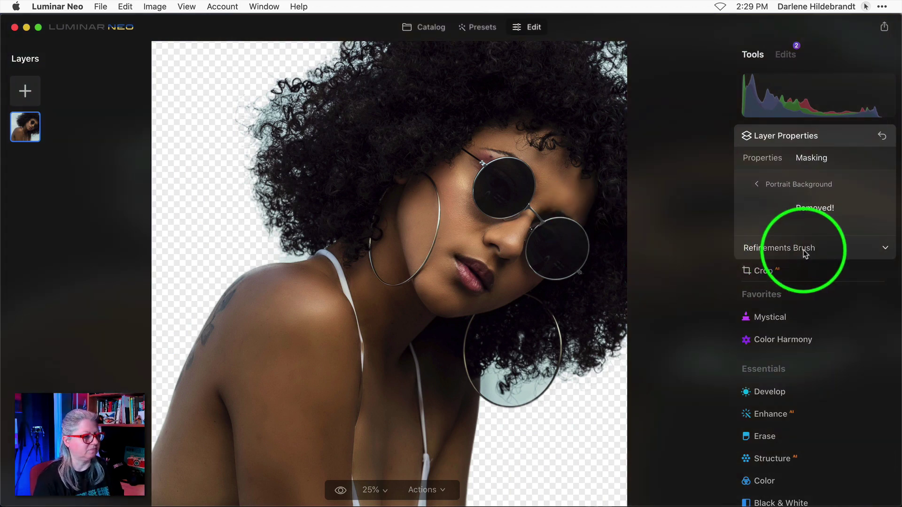
{"action": "left_click", "coordinate": [833, 249]}
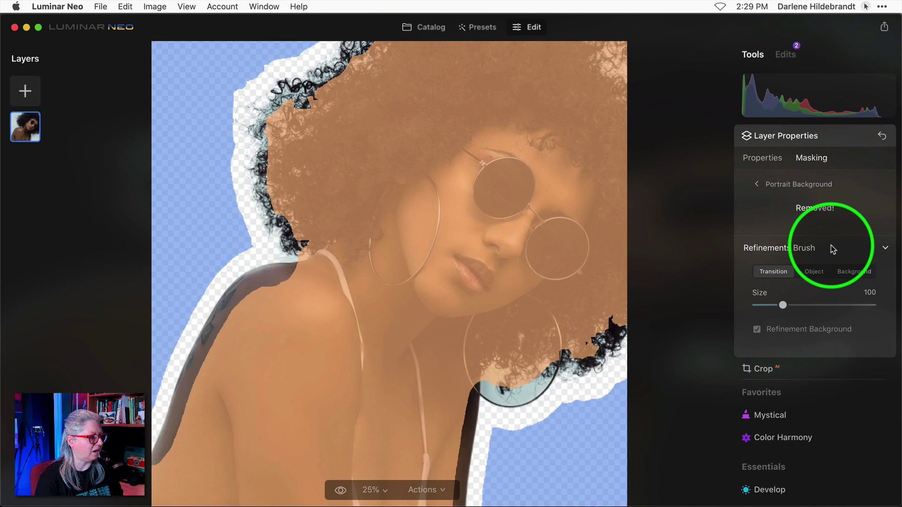
{"action": "scroll", "coordinate": [696, 233], "scroll_direction": "down", "scroll_amount": 3}
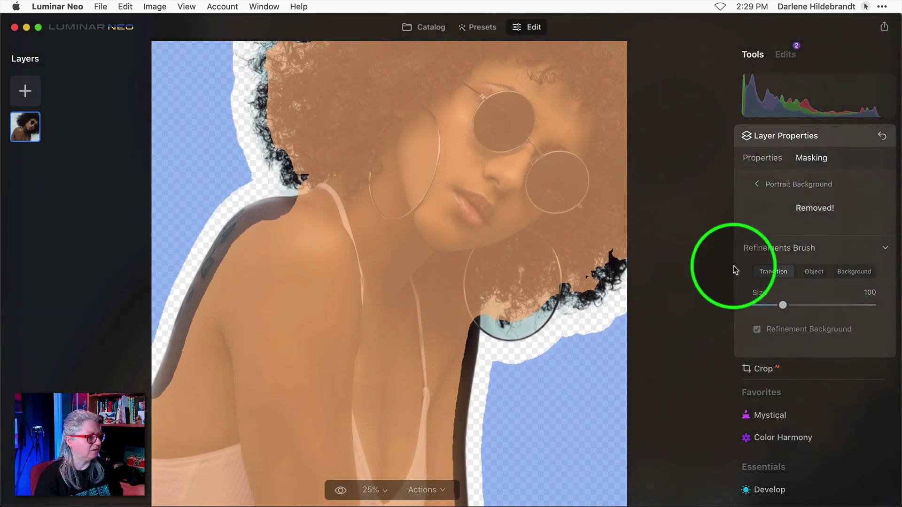
Try the Object, Background and Transition refinement modes, leaving the brush in Transition mode.
{"action": "left_click", "coordinate": [770, 270]}
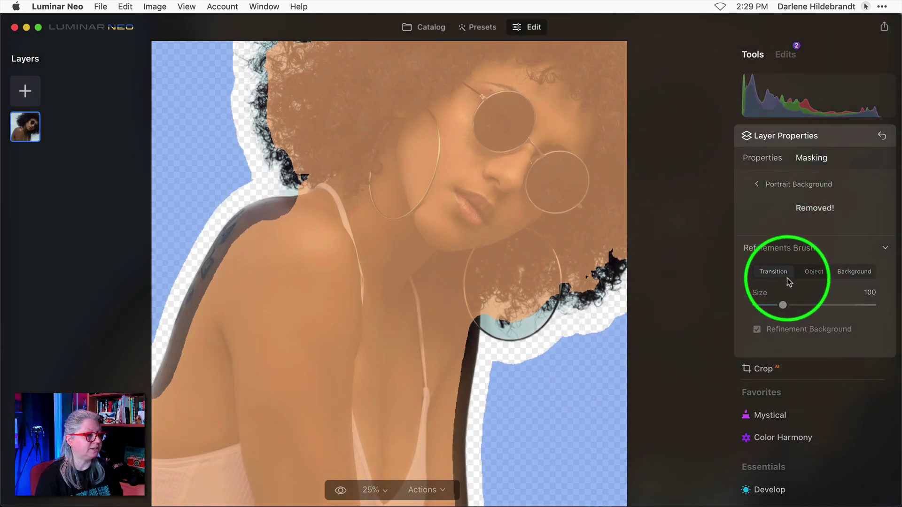
{"action": "left_click", "coordinate": [812, 271]}
{"action": "left_click", "coordinate": [860, 271]}
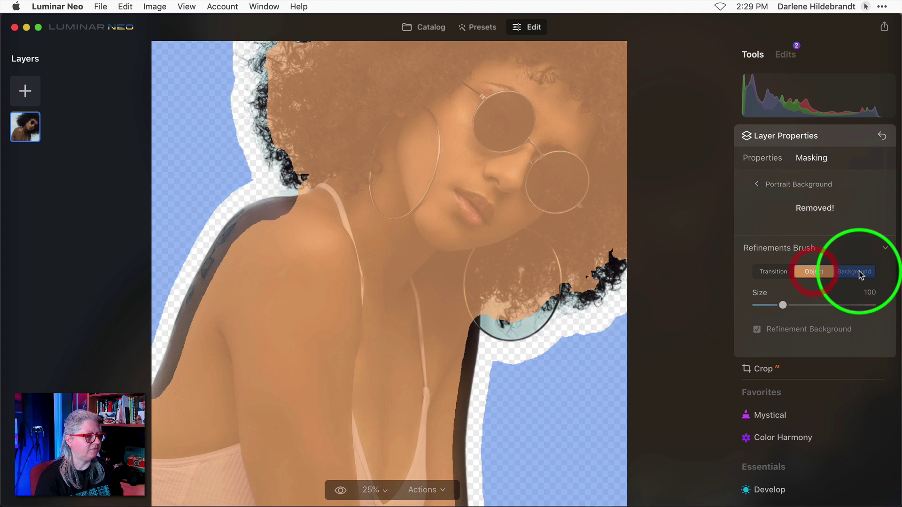
{"action": "left_click", "coordinate": [815, 272]}
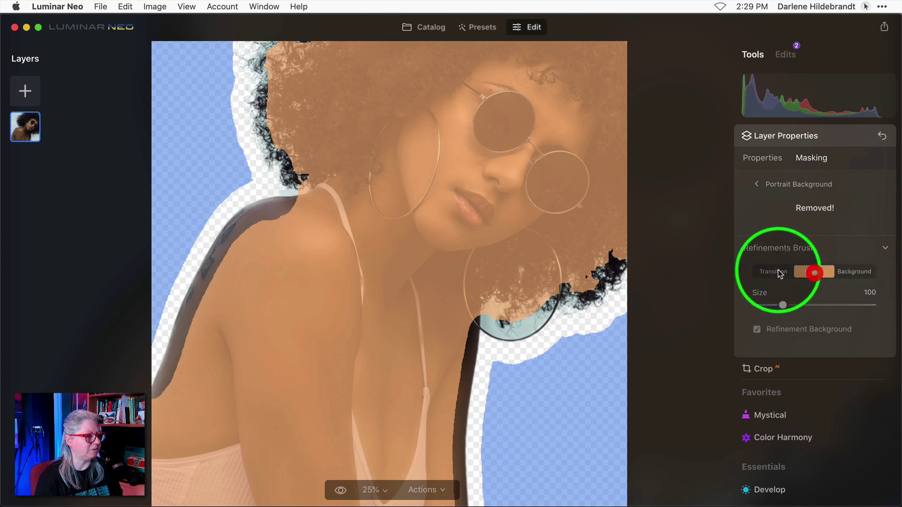
{"action": "left_click", "coordinate": [779, 273]}
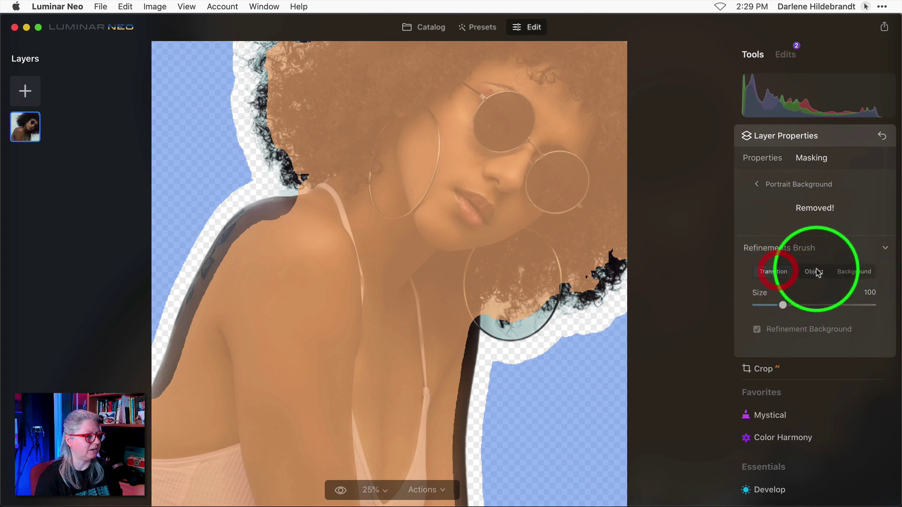
{"action": "left_click", "coordinate": [775, 274]}
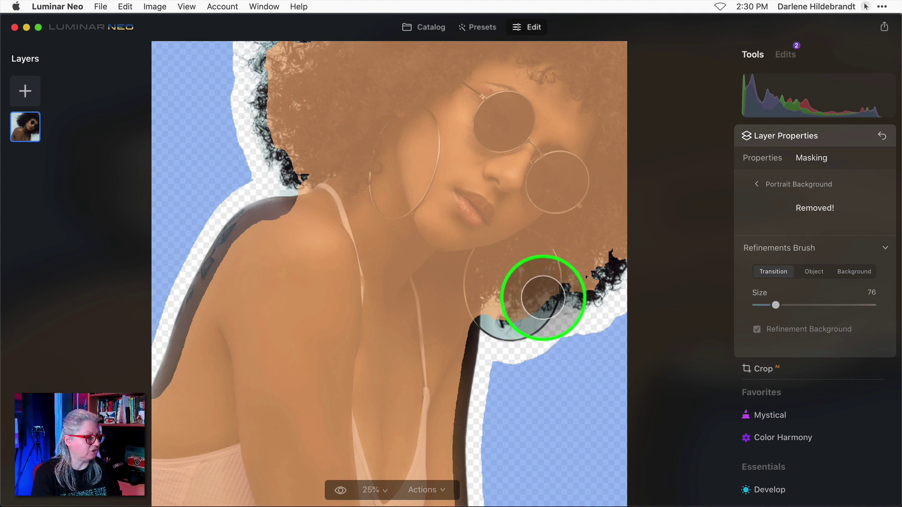
Set the brush size to 56 and paint a transition stroke along the hair edge by the earring.
{"action": "mouse_move", "coordinate": [776, 305]}
{"action": "left_mouse_down"}
{"action": "mouse_move", "coordinate": [799, 303]}
{"action": "mouse_move", "coordinate": [769, 305]}
{"action": "left_mouse_up"}
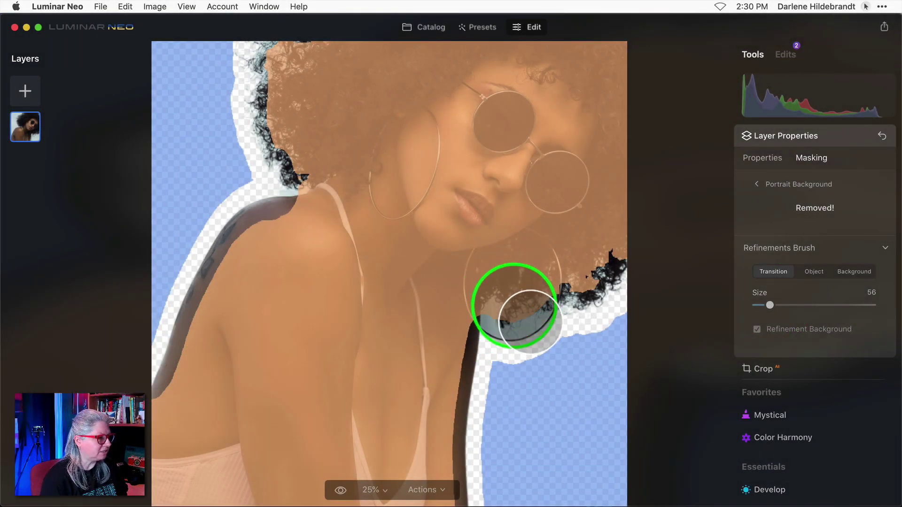
{"action": "key", "text": "bracketright"}
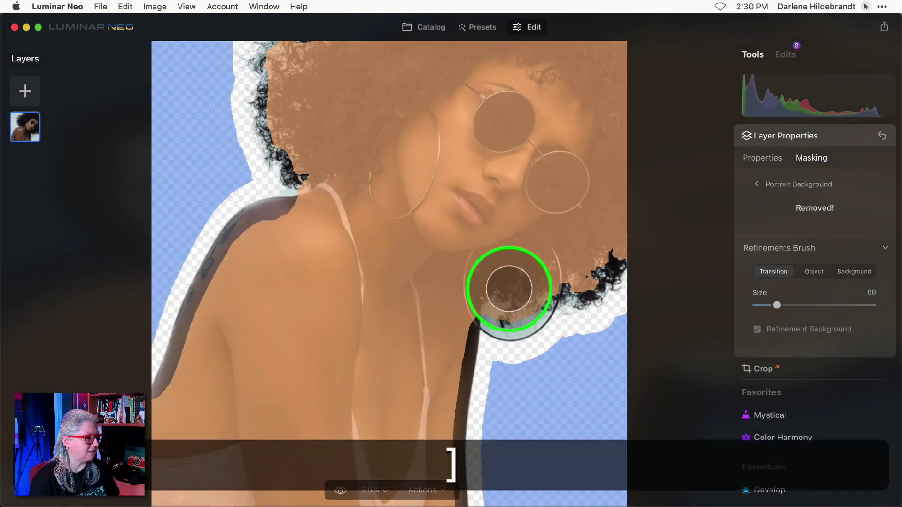
{"action": "key", "text": "bracketright"}
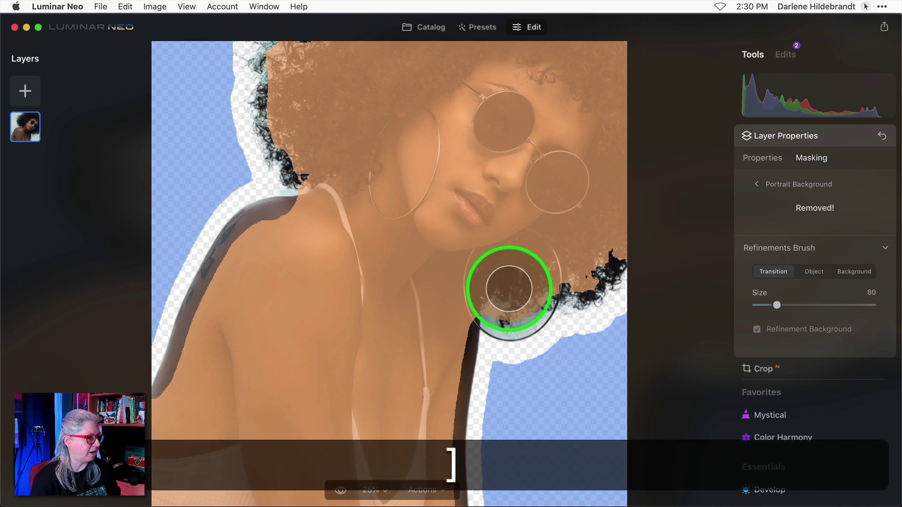
{"action": "key", "text": "bracketleft"}
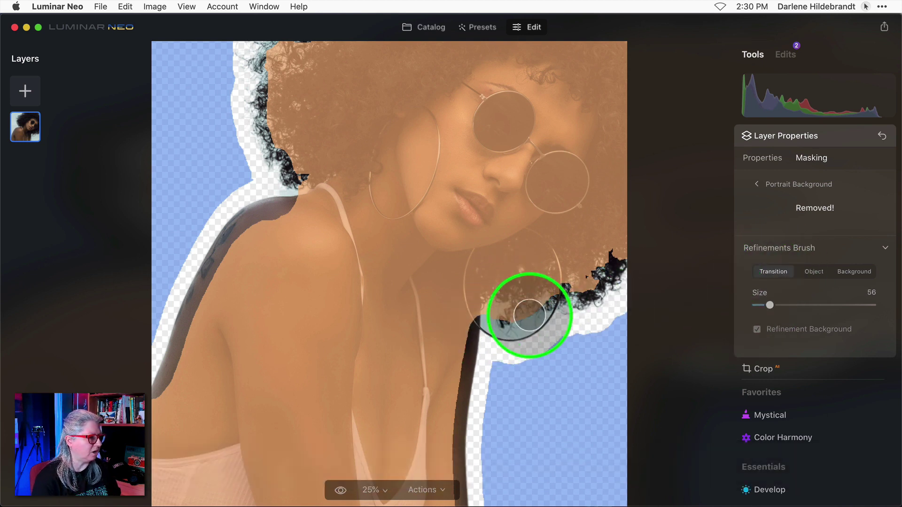
{"action": "mouse_move", "coordinate": [545, 305]}
{"action": "left_mouse_down"}
{"action": "mouse_move", "coordinate": [510, 335]}
{"action": "mouse_move", "coordinate": [496, 337]}
{"action": "mouse_move", "coordinate": [486, 320]}
{"action": "mouse_move", "coordinate": [486, 340]}
{"action": "left_mouse_up"}
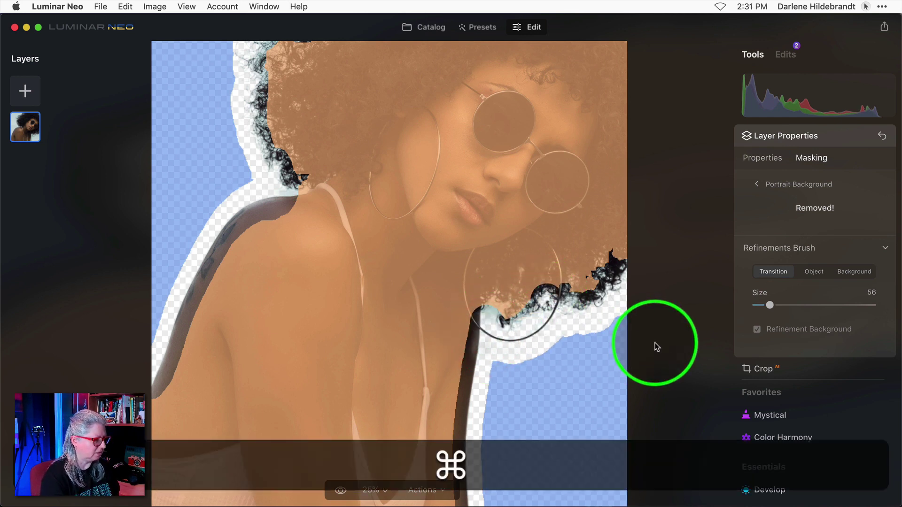
{"action": "key", "text": "super+equal"}
At 50% zoom, paint five transition strokes along the lower hair edge, shoulder tuft and right-side curls.
{"action": "scroll", "coordinate": [655, 343], "scroll_direction": "down", "scroll_amount": 3}
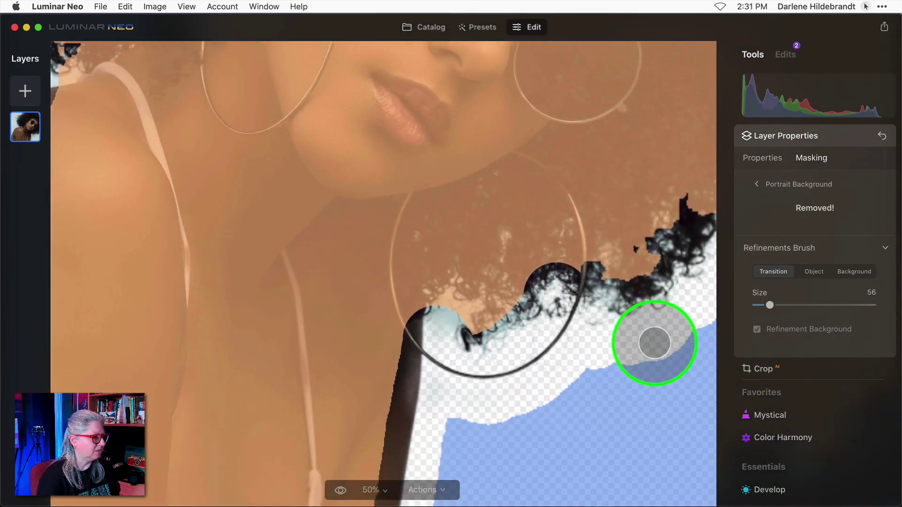
{"action": "mouse_move", "coordinate": [465, 328]}
{"action": "left_mouse_down"}
{"action": "mouse_move", "coordinate": [500, 322]}
{"action": "mouse_move", "coordinate": [520, 304]}
{"action": "left_mouse_up"}
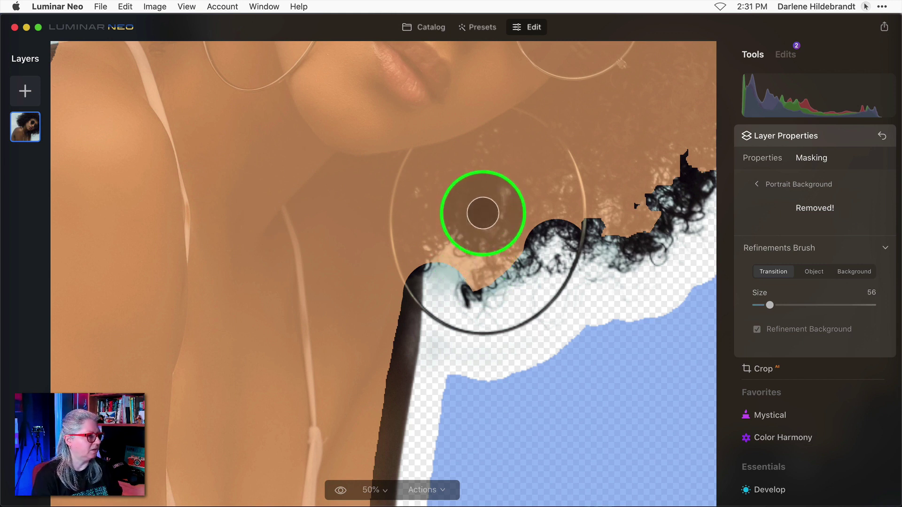
{"action": "mouse_move", "coordinate": [499, 246]}
{"action": "left_mouse_down"}
{"action": "mouse_move", "coordinate": [447, 279]}
{"action": "mouse_move", "coordinate": [428, 274]}
{"action": "mouse_move", "coordinate": [432, 250]}
{"action": "mouse_move", "coordinate": [449, 236]}
{"action": "mouse_move", "coordinate": [462, 242]}
{"action": "mouse_move", "coordinate": [471, 278]}
{"action": "mouse_move", "coordinate": [488, 271]}
{"action": "mouse_move", "coordinate": [478, 254]}
{"action": "mouse_move", "coordinate": [503, 199]}
{"action": "mouse_move", "coordinate": [498, 251]}
{"action": "mouse_move", "coordinate": [510, 232]}
{"action": "mouse_move", "coordinate": [522, 246]}
{"action": "mouse_move", "coordinate": [553, 227]}
{"action": "mouse_move", "coordinate": [566, 185]}
{"action": "mouse_move", "coordinate": [565, 240]}
{"action": "mouse_move", "coordinate": [577, 222]}
{"action": "left_mouse_up"}
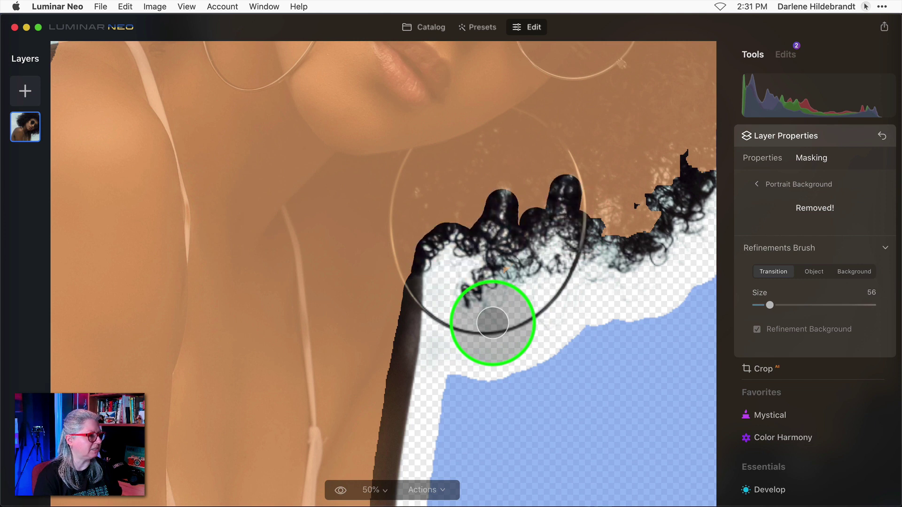
{"action": "left_click_drag", "start_coordinate": [501, 193], "coordinate": [506, 214]}
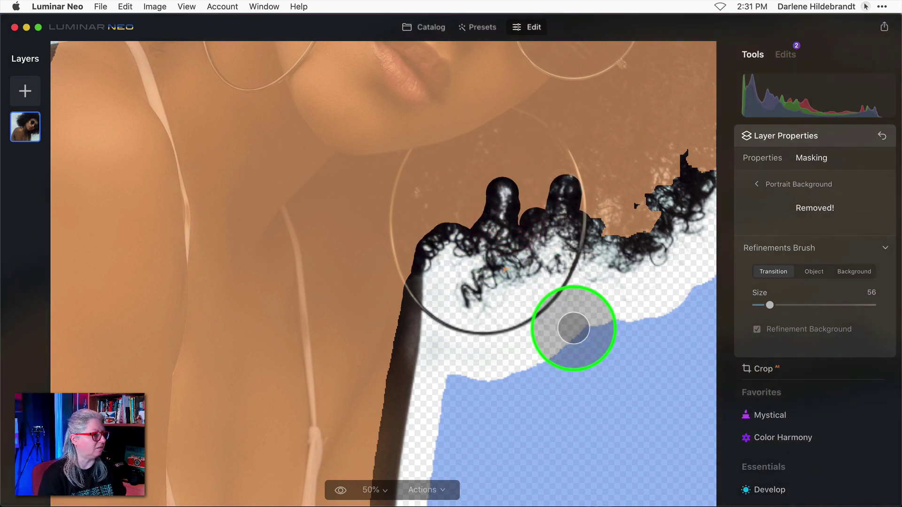
{"action": "mouse_move", "coordinate": [604, 223]}
{"action": "left_mouse_down"}
{"action": "mouse_move", "coordinate": [592, 207]}
{"action": "mouse_move", "coordinate": [602, 203]}
{"action": "mouse_move", "coordinate": [624, 230]}
{"action": "mouse_move", "coordinate": [652, 206]}
{"action": "mouse_move", "coordinate": [648, 184]}
{"action": "mouse_move", "coordinate": [662, 160]}
{"action": "mouse_move", "coordinate": [660, 206]}
{"action": "left_mouse_up"}
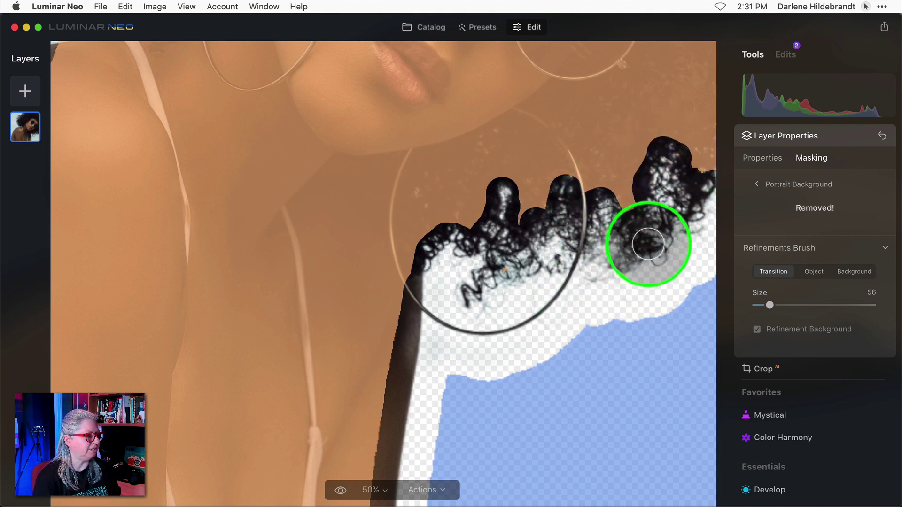
{"action": "mouse_move", "coordinate": [648, 244]}
{"action": "left_mouse_down"}
{"action": "mouse_move", "coordinate": [677, 228]}
{"action": "mouse_move", "coordinate": [622, 242]}
{"action": "mouse_move", "coordinate": [523, 310]}
{"action": "left_mouse_up"}
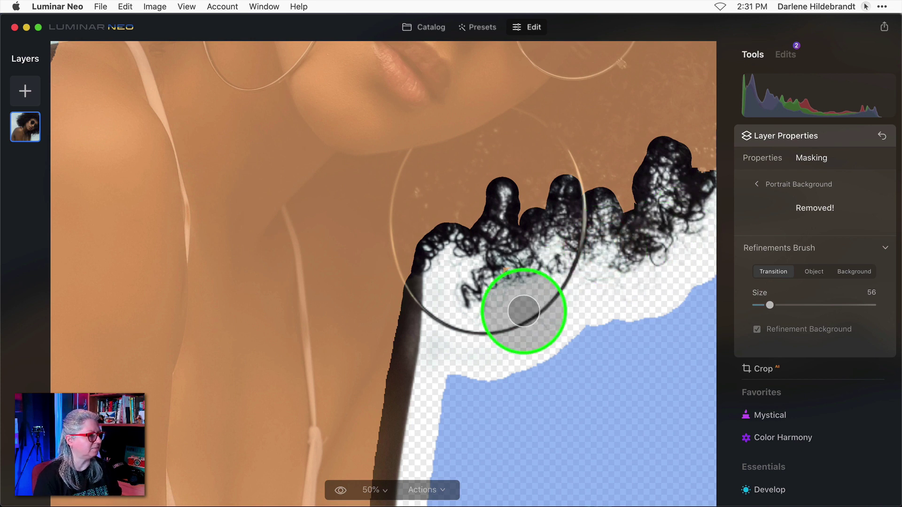
Hide the mask overlay to review the cut-out curls up to the crown, then show it again.
{"action": "left_click", "coordinate": [785, 249]}
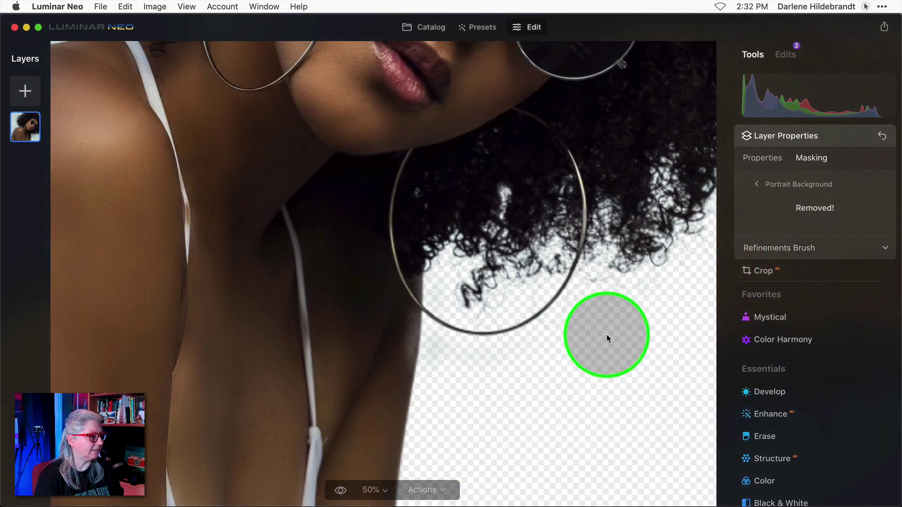
{"action": "scroll", "coordinate": [580, 337], "scroll_direction": "up", "scroll_amount": 2}
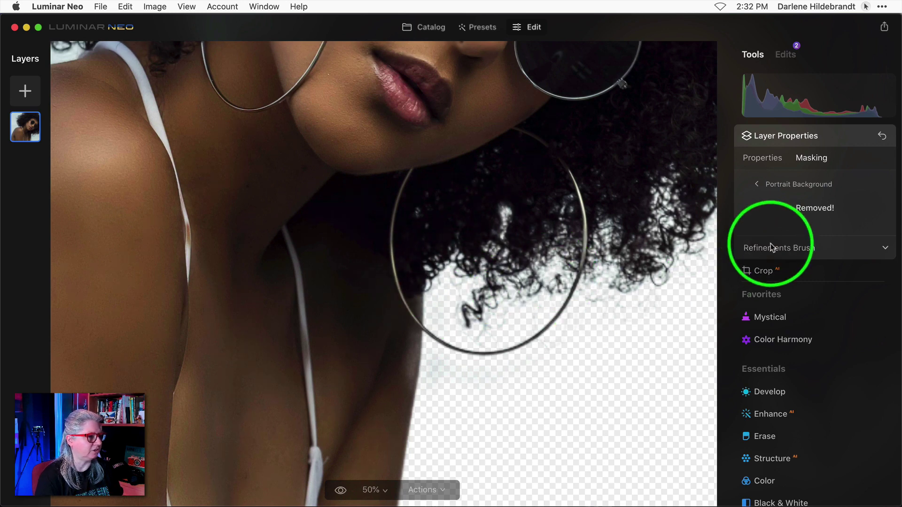
{"action": "scroll", "coordinate": [579, 230], "scroll_direction": "up", "scroll_amount": 5}
{"action": "scroll", "coordinate": [579, 231], "scroll_direction": "up", "scroll_amount": 10}
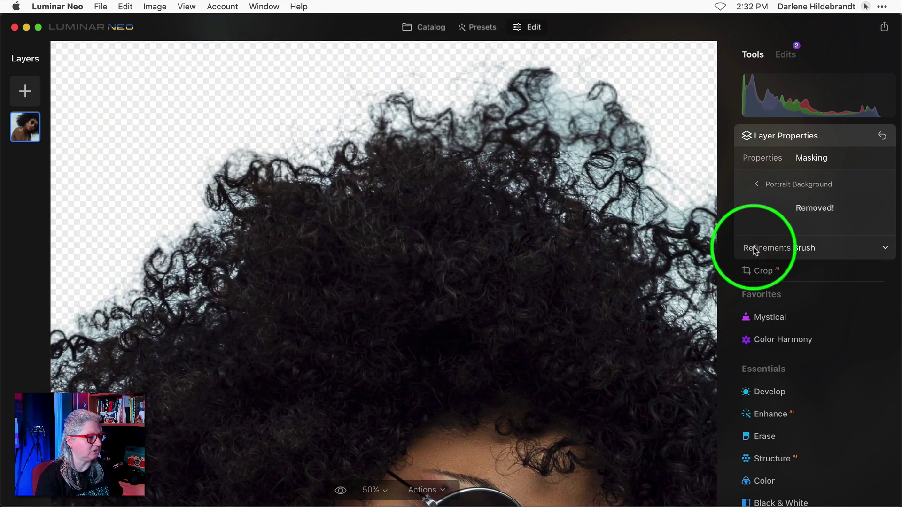
{"action": "left_click", "coordinate": [748, 248]}
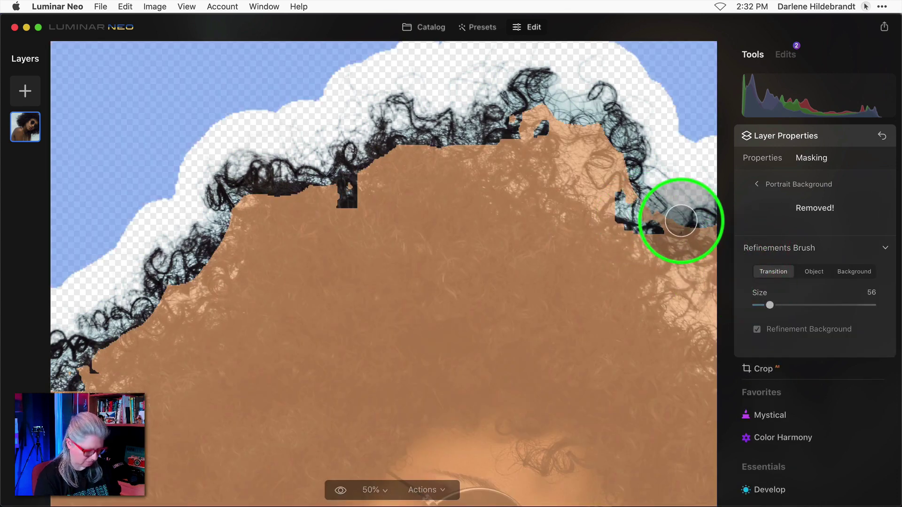
Enlarge the brush to 104 and paint transition strokes along the top hair edge.
{"action": "key", "text": "bracketright"}
{"action": "key", "text": "bracketright"}
{"action": "key", "text": "bracketright"}
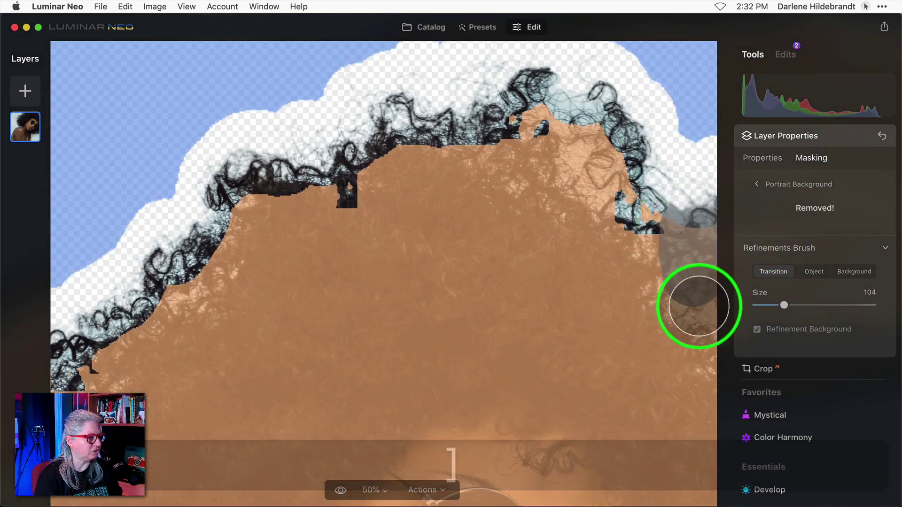
{"action": "mouse_move", "coordinate": [699, 306]}
{"action": "left_mouse_down"}
{"action": "mouse_move", "coordinate": [712, 334]}
{"action": "mouse_move", "coordinate": [666, 278]}
{"action": "mouse_move", "coordinate": [663, 226]}
{"action": "mouse_move", "coordinate": [645, 228]}
{"action": "mouse_move", "coordinate": [631, 213]}
{"action": "mouse_move", "coordinate": [642, 178]}
{"action": "mouse_move", "coordinate": [614, 199]}
{"action": "mouse_move", "coordinate": [607, 175]}
{"action": "mouse_move", "coordinate": [616, 128]}
{"action": "mouse_move", "coordinate": [578, 94]}
{"action": "mouse_move", "coordinate": [603, 102]}
{"action": "mouse_move", "coordinate": [565, 88]}
{"action": "mouse_move", "coordinate": [536, 114]}
{"action": "mouse_move", "coordinate": [569, 161]}
{"action": "mouse_move", "coordinate": [565, 195]}
{"action": "mouse_move", "coordinate": [511, 167]}
{"action": "mouse_move", "coordinate": [492, 100]}
{"action": "left_mouse_up"}
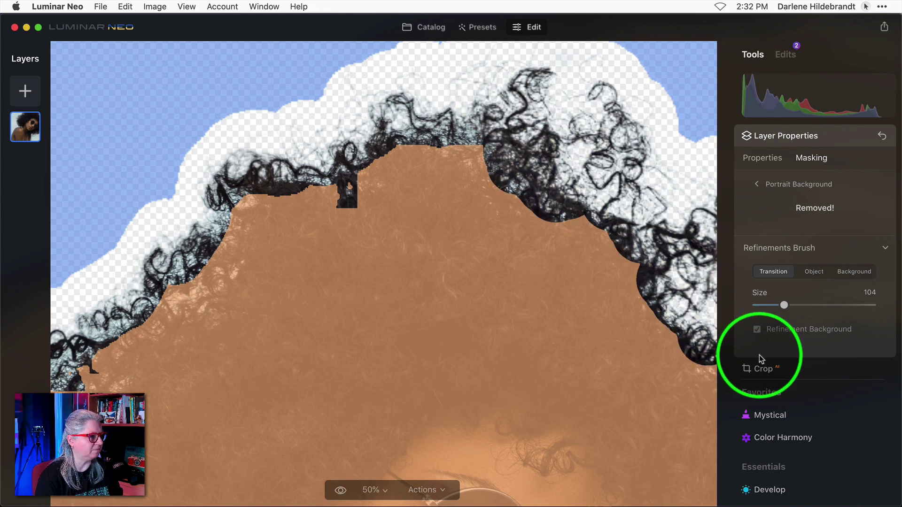
{"action": "mouse_move", "coordinate": [470, 158]}
{"action": "left_mouse_down"}
{"action": "mouse_move", "coordinate": [379, 107]}
{"action": "mouse_move", "coordinate": [346, 157]}
{"action": "mouse_move", "coordinate": [278, 167]}
{"action": "mouse_move", "coordinate": [232, 218]}
{"action": "mouse_move", "coordinate": [185, 317]}
{"action": "mouse_move", "coordinate": [171, 273]}
{"action": "mouse_move", "coordinate": [205, 229]}
{"action": "mouse_move", "coordinate": [221, 235]}
{"action": "left_mouse_up"}
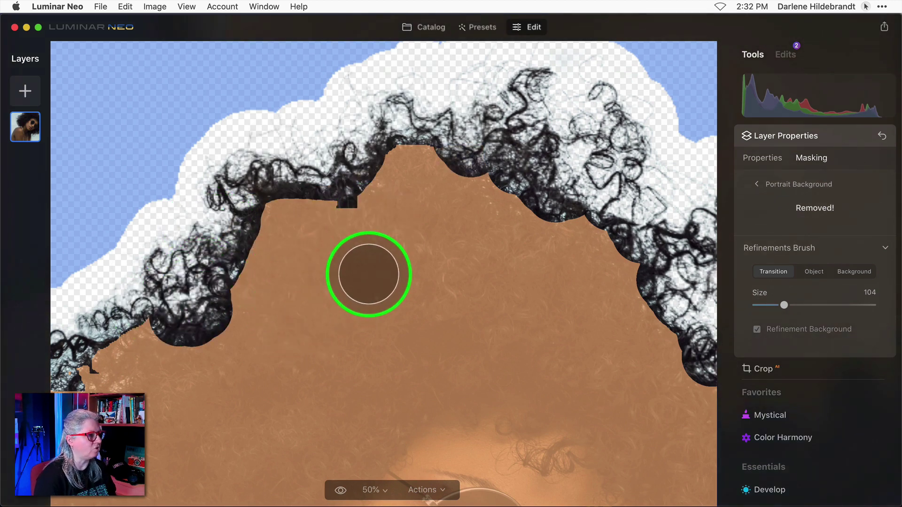
Refine the left and lower-left hair edges with transition strokes, then shrink the brush to 80.
{"action": "scroll", "coordinate": [368, 276], "scroll_direction": "down", "scroll_amount": 4}
{"action": "scroll", "coordinate": [368, 275], "scroll_direction": "left", "scroll_amount": 5}
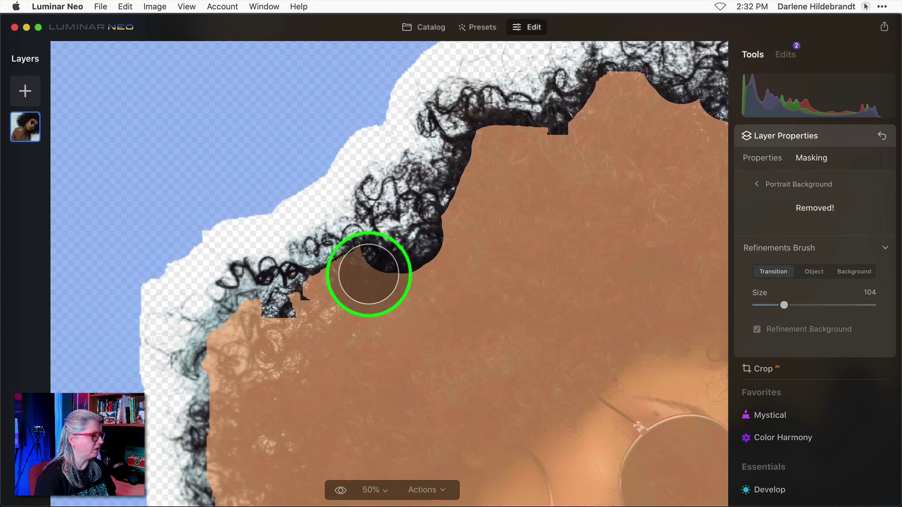
{"action": "left_click_drag", "start_coordinate": [357, 202], "coordinate": [210, 298]}
{"action": "scroll", "coordinate": [395, 272], "scroll_direction": "down", "scroll_amount": 6}
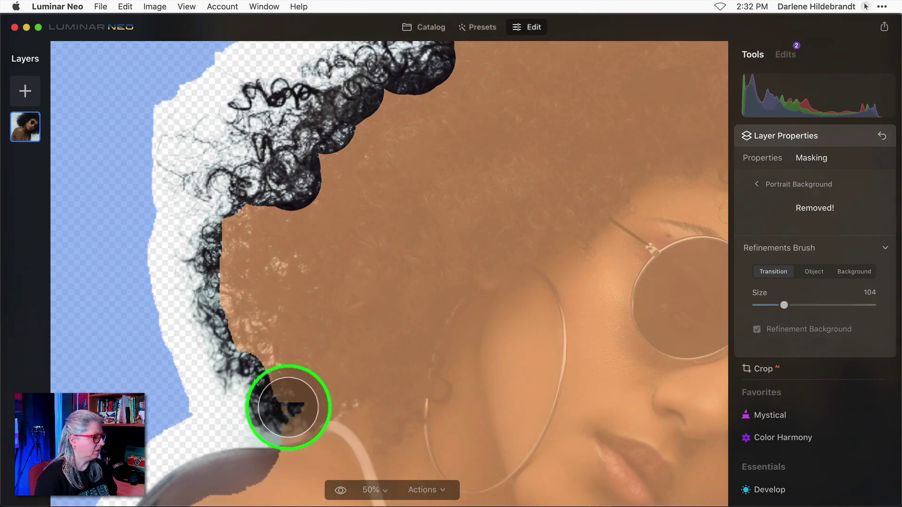
{"action": "mouse_move", "coordinate": [282, 402]}
{"action": "left_mouse_down"}
{"action": "mouse_move", "coordinate": [277, 422]}
{"action": "mouse_move", "coordinate": [293, 410]}
{"action": "mouse_move", "coordinate": [267, 415]}
{"action": "mouse_move", "coordinate": [236, 379]}
{"action": "mouse_move", "coordinate": [253, 332]}
{"action": "mouse_move", "coordinate": [227, 339]}
{"action": "mouse_move", "coordinate": [207, 326]}
{"action": "mouse_move", "coordinate": [210, 297]}
{"action": "mouse_move", "coordinate": [236, 267]}
{"action": "mouse_move", "coordinate": [266, 269]}
{"action": "mouse_move", "coordinate": [212, 244]}
{"action": "mouse_move", "coordinate": [230, 220]}
{"action": "mouse_move", "coordinate": [214, 194]}
{"action": "mouse_move", "coordinate": [217, 155]}
{"action": "left_mouse_up"}
{"action": "left_click_drag", "start_coordinate": [248, 402], "coordinate": [252, 312]}
{"action": "key", "text": "["}
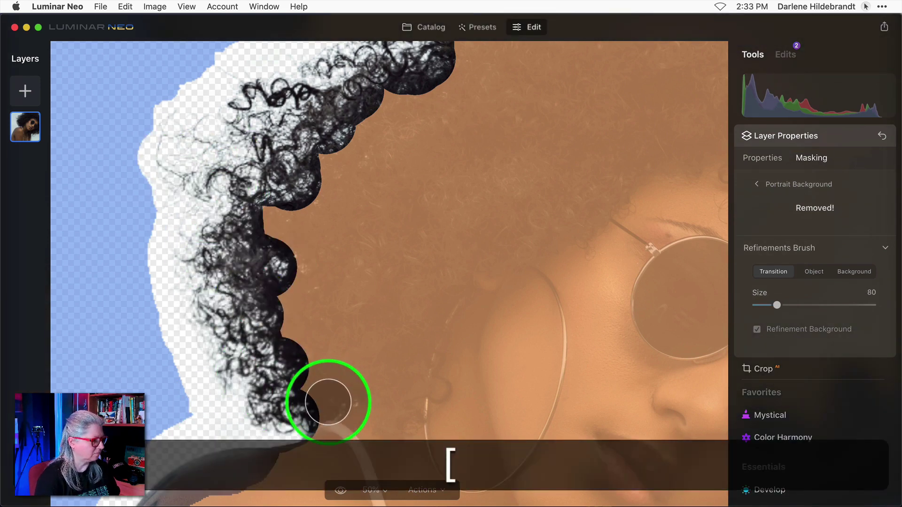
Zoom out to the whole portrait and close the Refinements Brush, hiding the mask overlay.
{"action": "key", "text": "super+minus"}
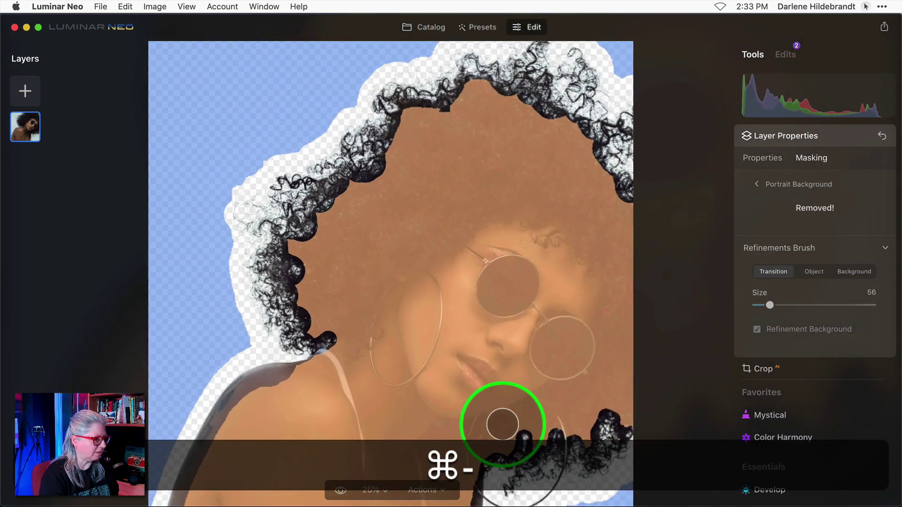
{"action": "left_click", "coordinate": [786, 249]}
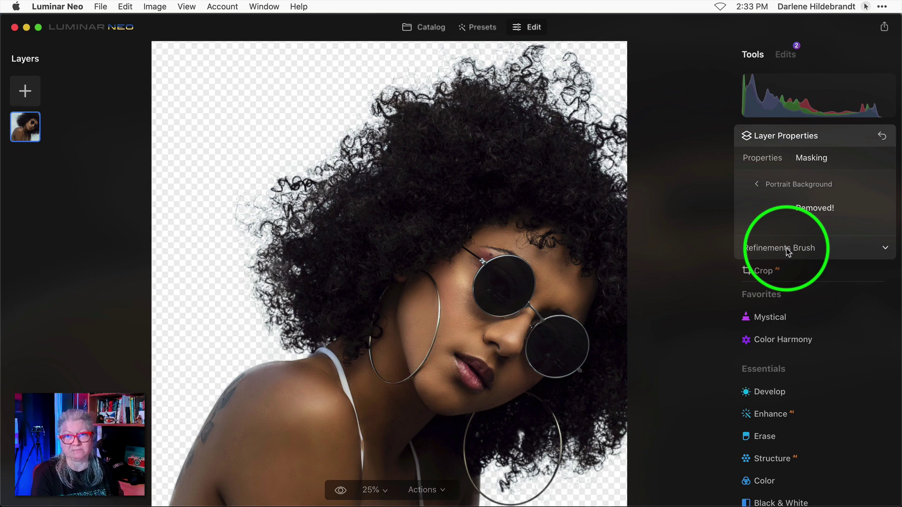
Fit the image in view and add the blue texture image as a new layer.
{"action": "left_click", "coordinate": [844, 135]}
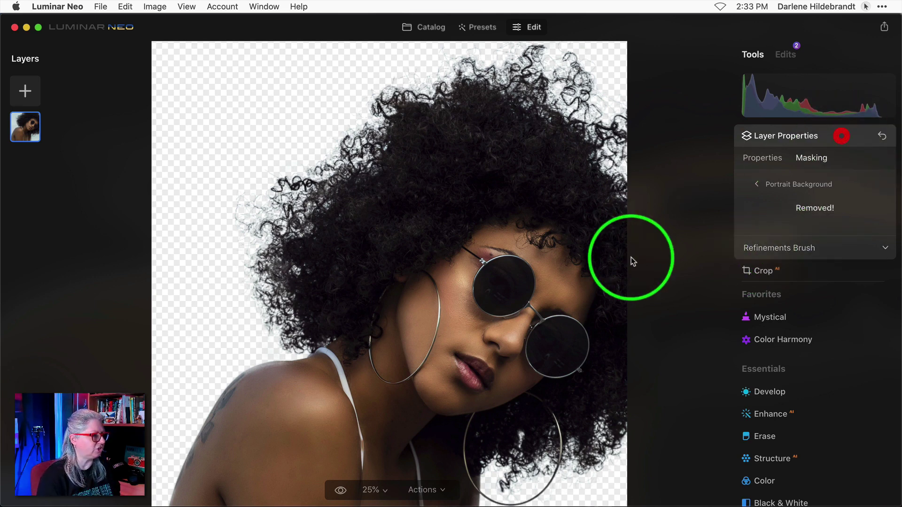
{"action": "left_click", "coordinate": [483, 234]}
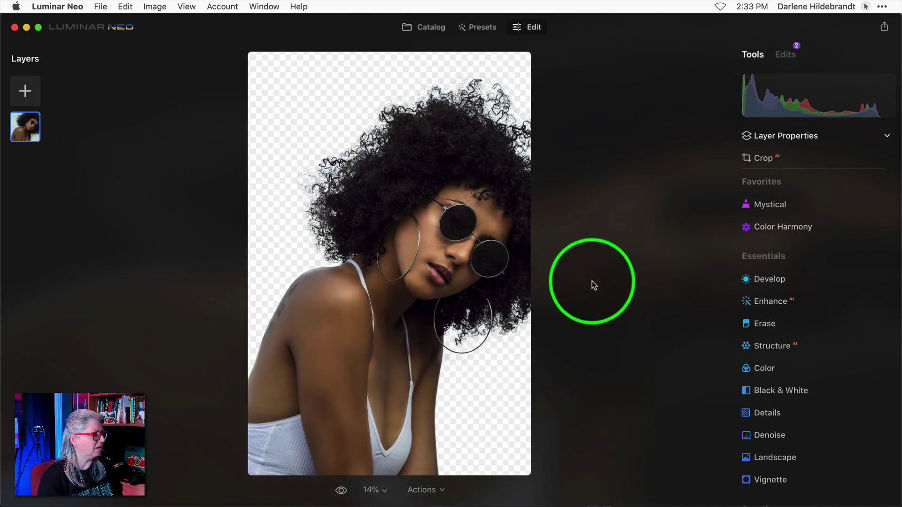
{"action": "left_click", "coordinate": [26, 91]}
{"action": "left_click", "coordinate": [29, 371]}
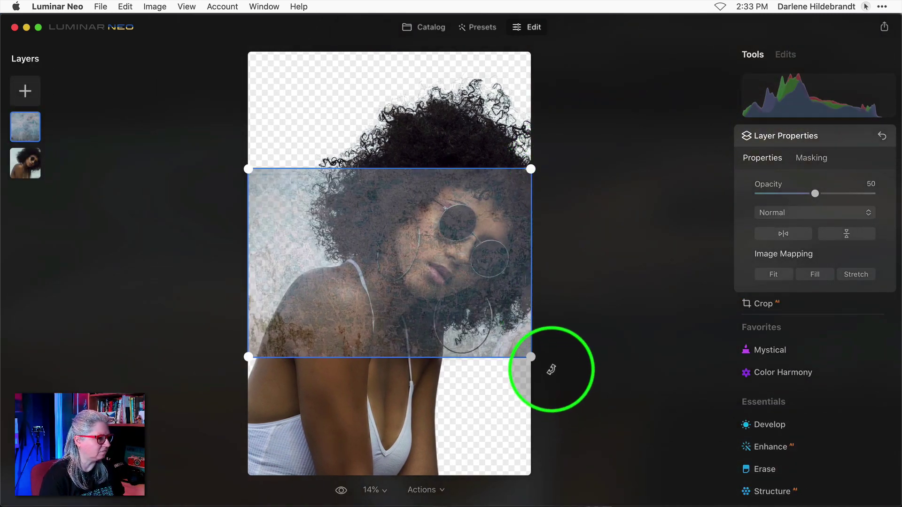
Rotate and resize the texture to fill the canvas at 100% opacity, then move the portrait above it.
{"action": "left_click_drag", "start_coordinate": [548, 374], "coordinate": [497, 109]}
{"action": "left_click_drag", "start_coordinate": [425, 224], "coordinate": [371, 151]}
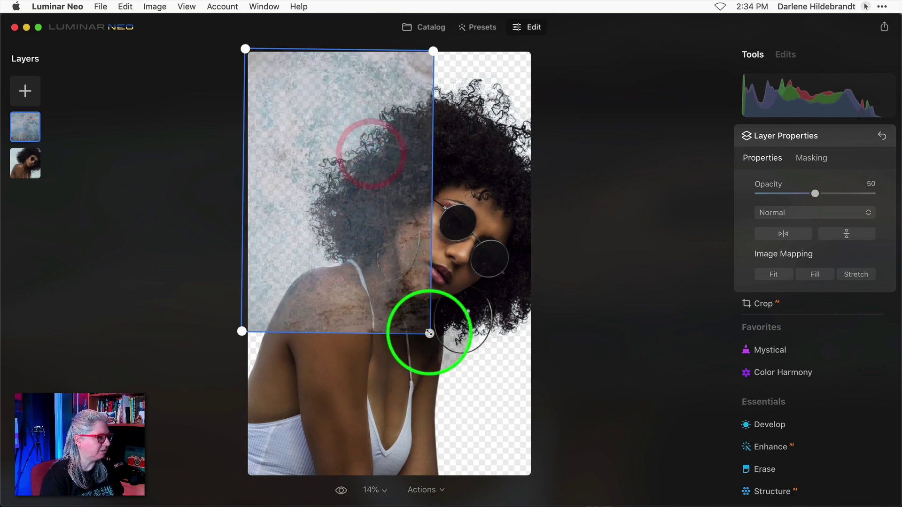
{"action": "left_click_drag", "start_coordinate": [426, 332], "coordinate": [540, 486]}
{"action": "left_click_drag", "start_coordinate": [439, 392], "coordinate": [441, 397]}
{"action": "left_click_drag", "start_coordinate": [530, 284], "coordinate": [536, 276]}
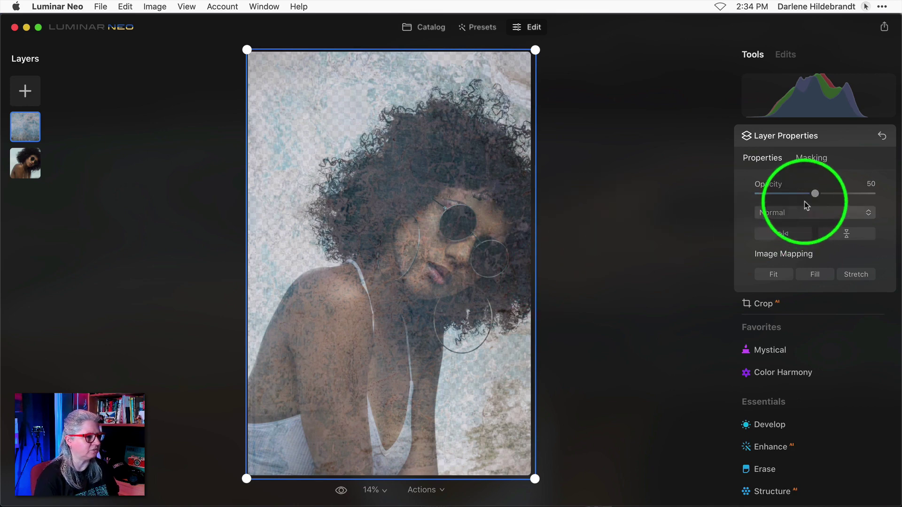
{"action": "left_click_drag", "start_coordinate": [820, 197], "coordinate": [880, 192]}
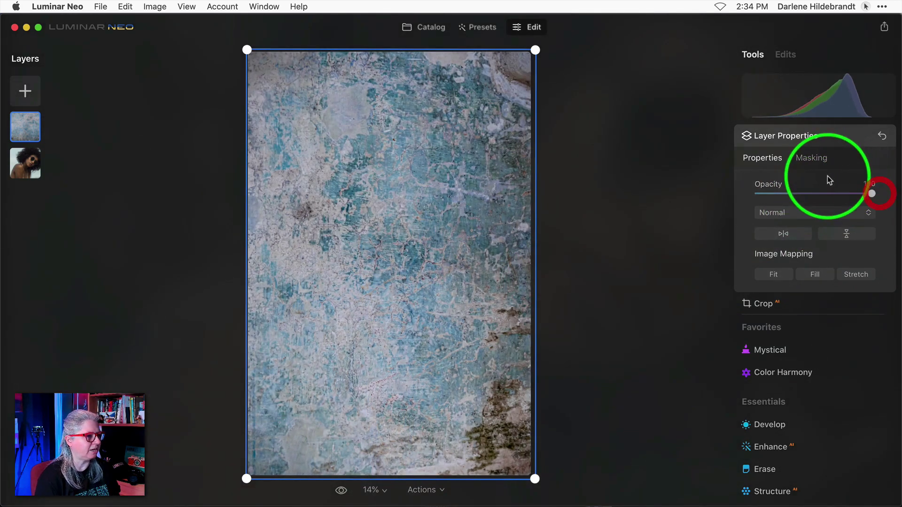
{"action": "key", "text": "Return"}
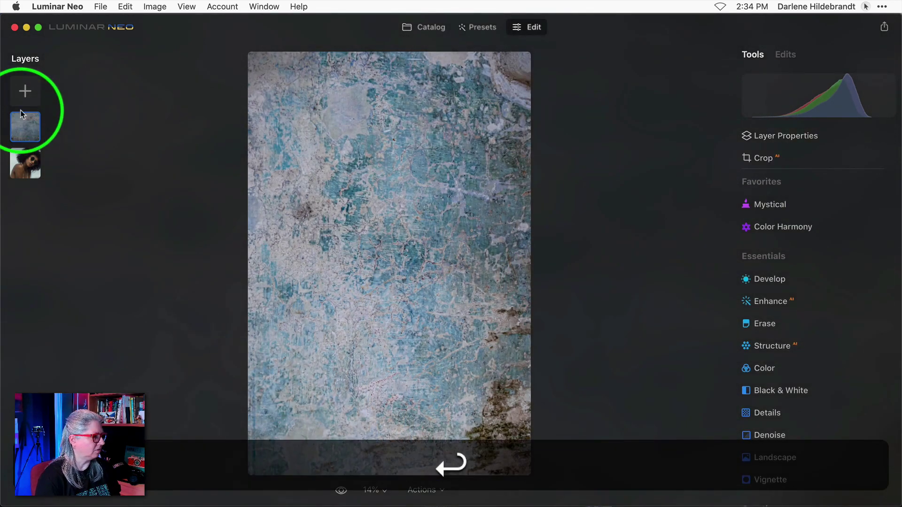
{"action": "left_click_drag", "start_coordinate": [17, 166], "coordinate": [17, 128]}
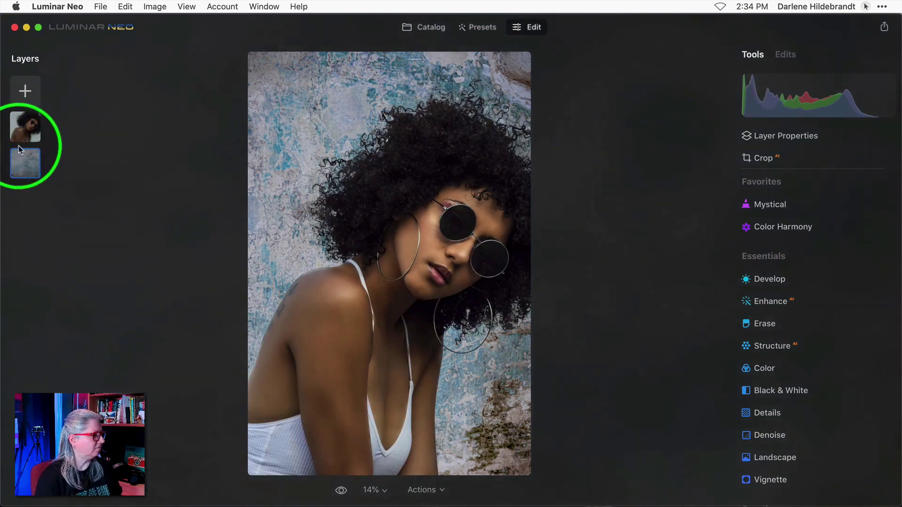
Select the texture layer and flip it vertically in Layer Properties.
{"action": "left_click", "coordinate": [22, 165]}
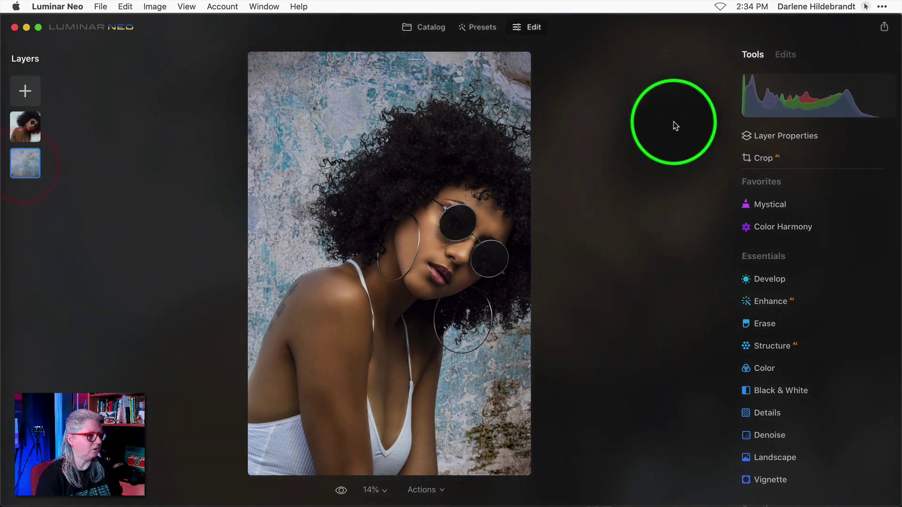
{"action": "left_click", "coordinate": [786, 136]}
{"action": "left_click", "coordinate": [784, 235]}
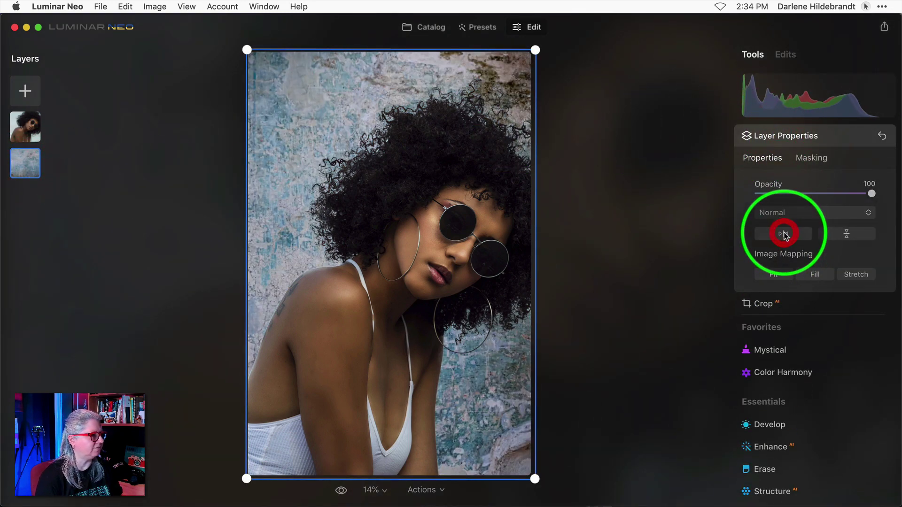
{"action": "left_click", "coordinate": [783, 234]}
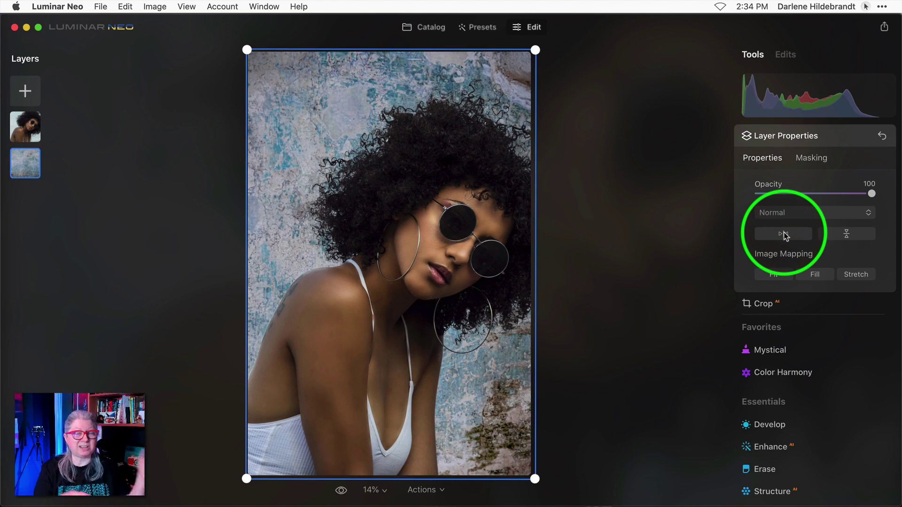
{"action": "left_click", "coordinate": [847, 234]}
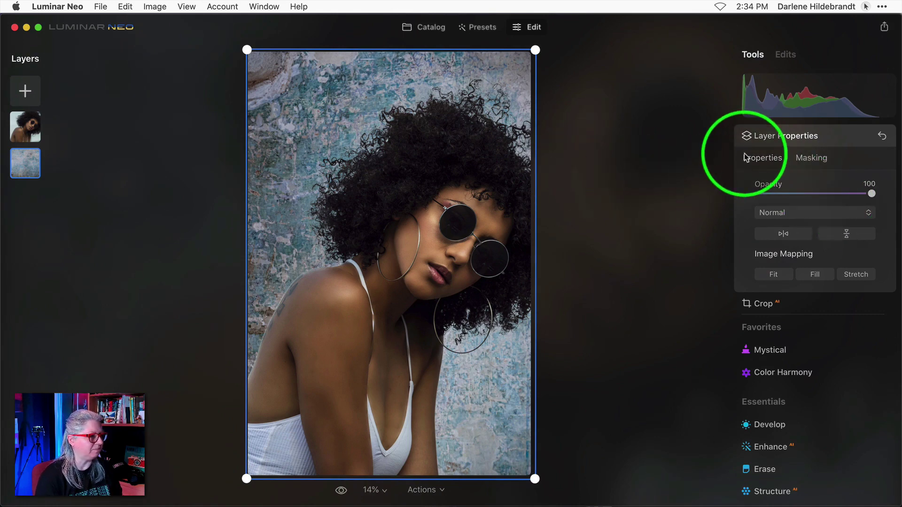
{"action": "key", "text": "Return"}
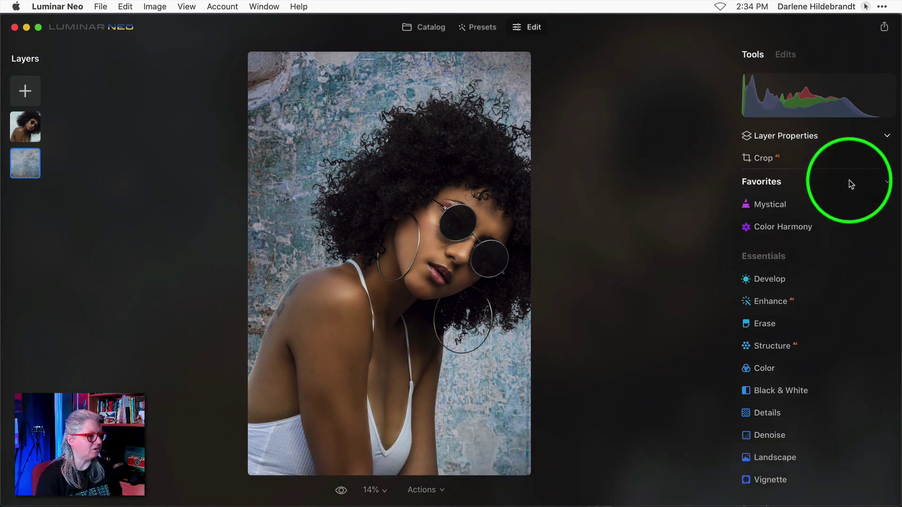
Give the texture layer Mystical at 49 and Structure at about -52.
{"action": "left_click", "coordinate": [775, 205]}
{"action": "left_click_drag", "start_coordinate": [766, 275], "coordinate": [825, 277]}
{"action": "left_click", "coordinate": [804, 213]}
{"action": "scroll", "coordinate": [805, 213], "scroll_direction": "down", "scroll_amount": 3}
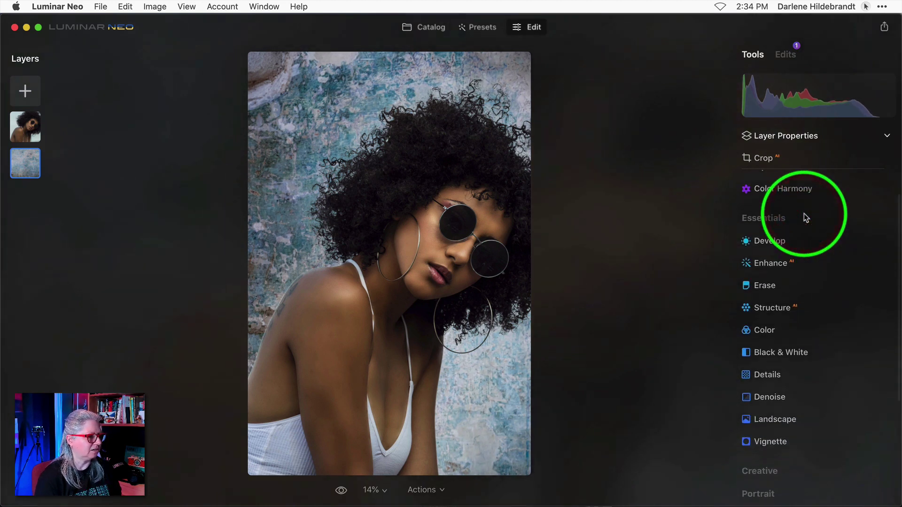
{"action": "left_click", "coordinate": [770, 287]}
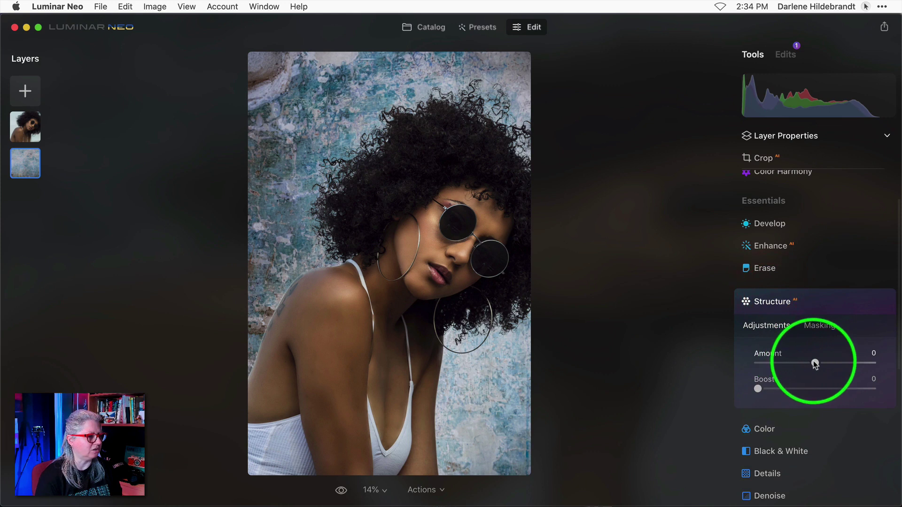
{"action": "left_click_drag", "start_coordinate": [815, 364], "coordinate": [787, 364]}
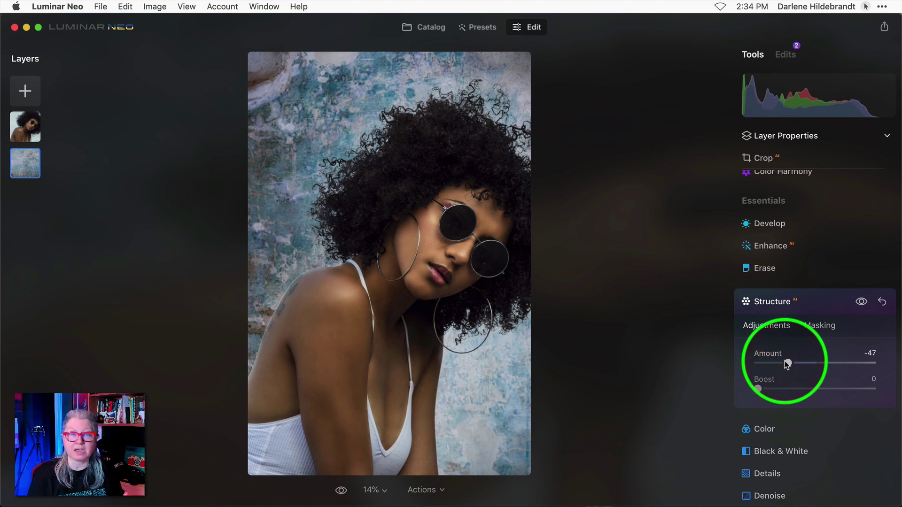
{"action": "left_click_drag", "start_coordinate": [787, 363], "coordinate": [785, 363]}
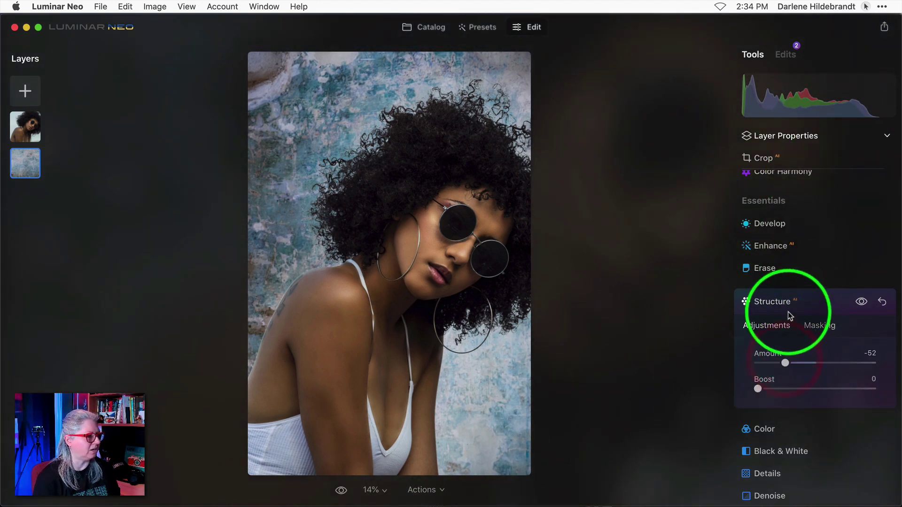
{"action": "left_click", "coordinate": [811, 301]}
Flip the texture vertically again and toggle the before/after comparison.
{"action": "left_click", "coordinate": [799, 141]}
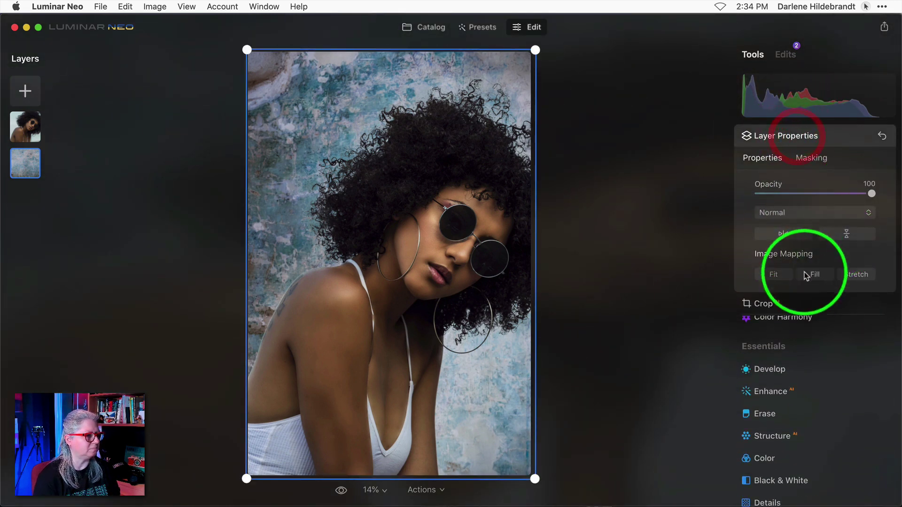
{"action": "left_click", "coordinate": [839, 235]}
{"action": "left_click", "coordinate": [838, 137]}
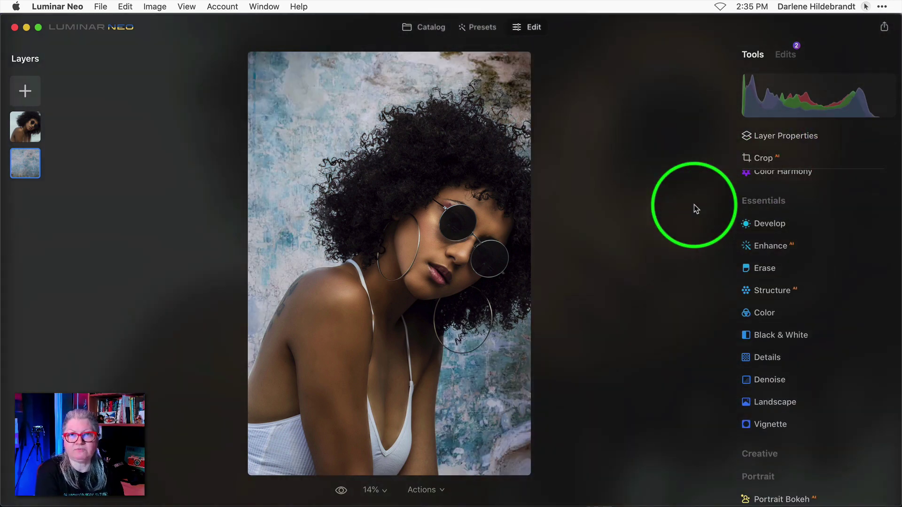
{"action": "key", "text": "backslash"}
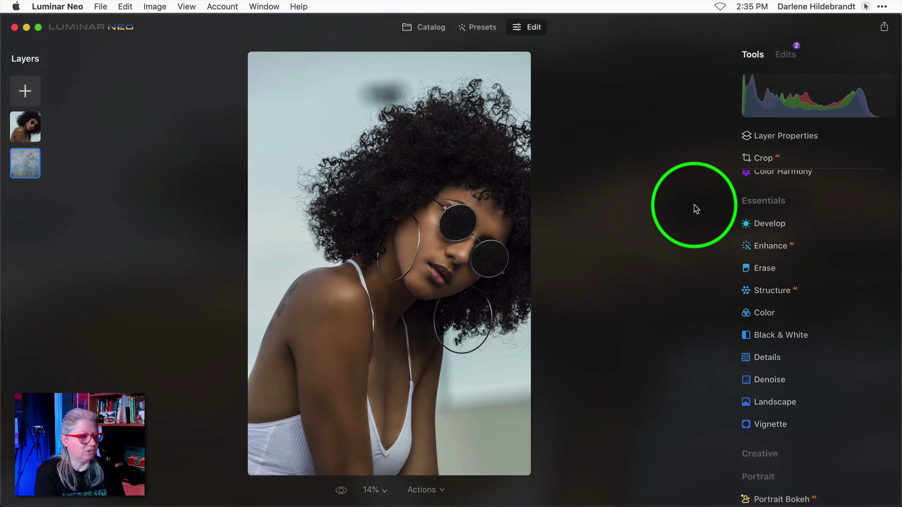
{"action": "key", "text": "backslash"}
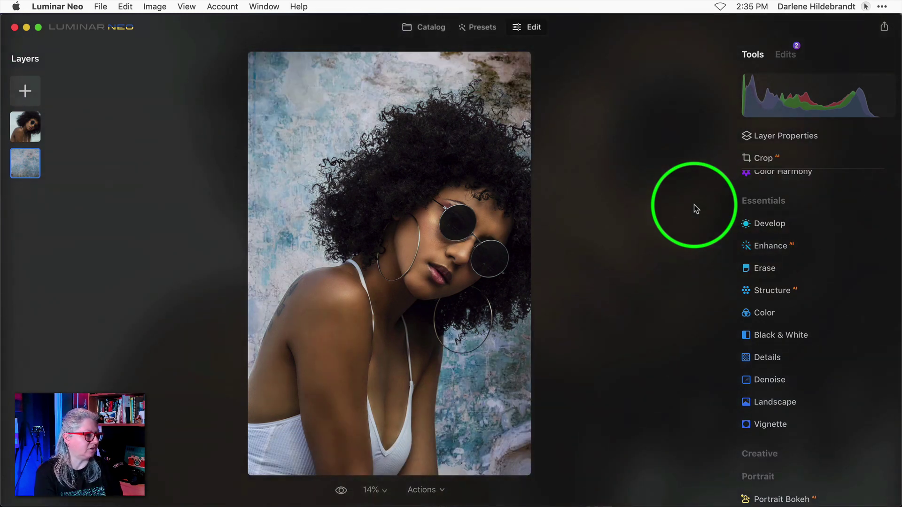